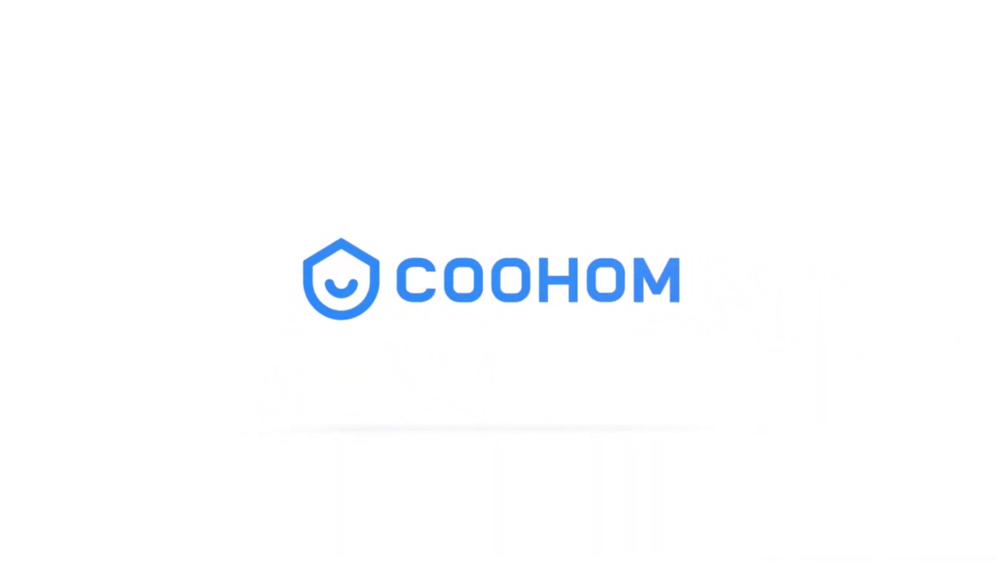
# Orbit to an angled corner view and open the room in the Construction editor via Advanced Tools
pyautogui.moveTo(562, 359)
pyautogui.mouseDown()
pyautogui.moveTo(629, 341)
pyautogui.moveTo(450, 327)
pyautogui.moveTo(427, 336)
pyautogui.mouseUp()
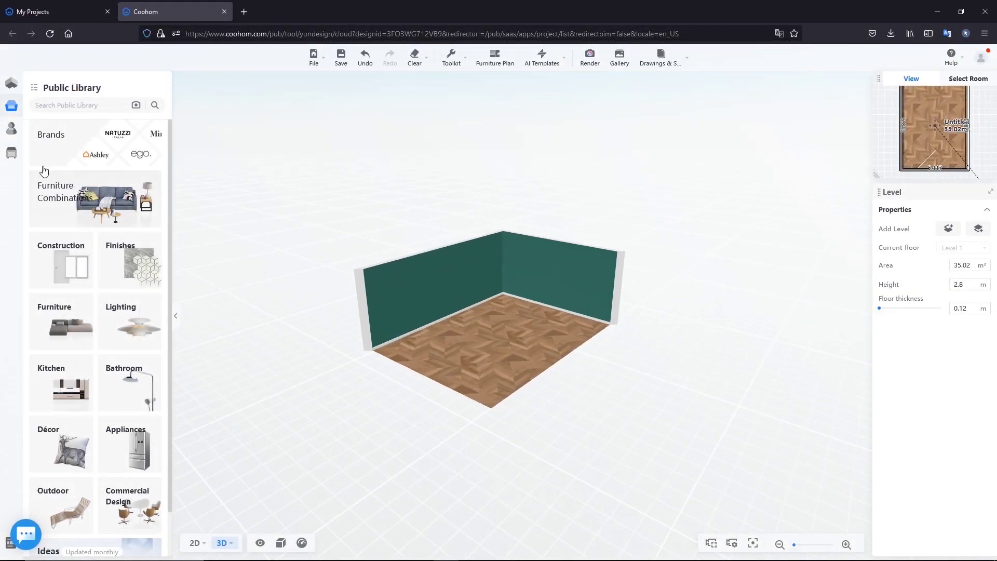
pyautogui.moveTo(10, 153)
pyautogui.click(31, 154)
pyautogui.click(71, 138)
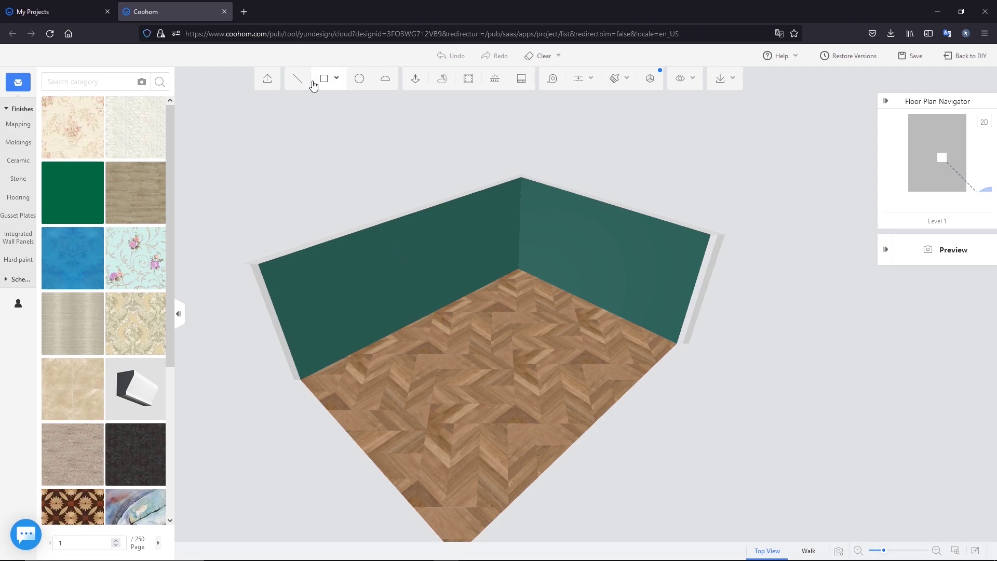
# Draw a rectangle over the whole ceiling and a small profile rectangle at its back corner
pyautogui.moveTo(524, 326)
pyautogui.mouseDown(button='middle')
pyautogui.moveTo(552, 304)
pyautogui.moveTo(325, 192)
pyautogui.mouseUp(button='middle')
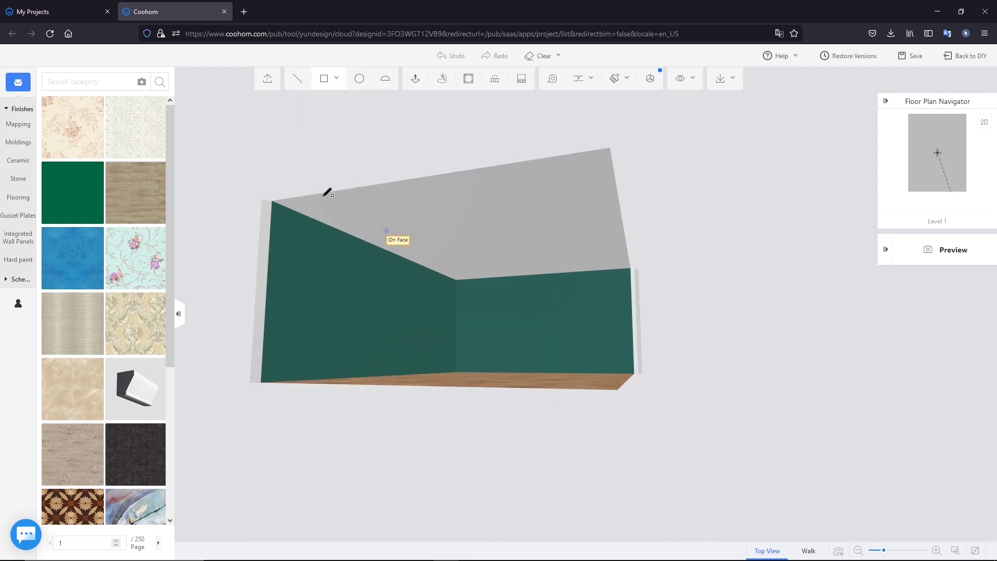
pyautogui.click(275, 205)
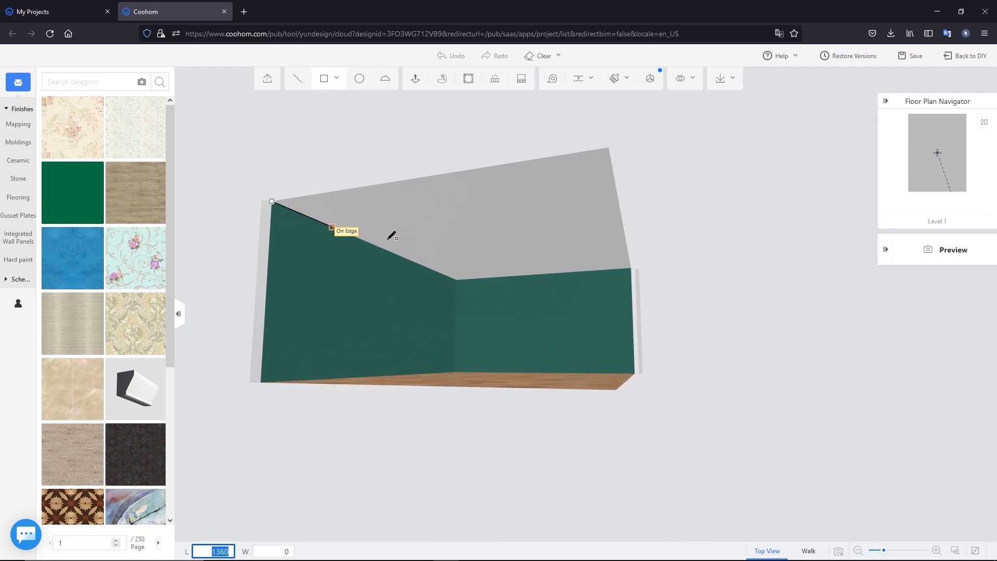
pyautogui.click(632, 267)
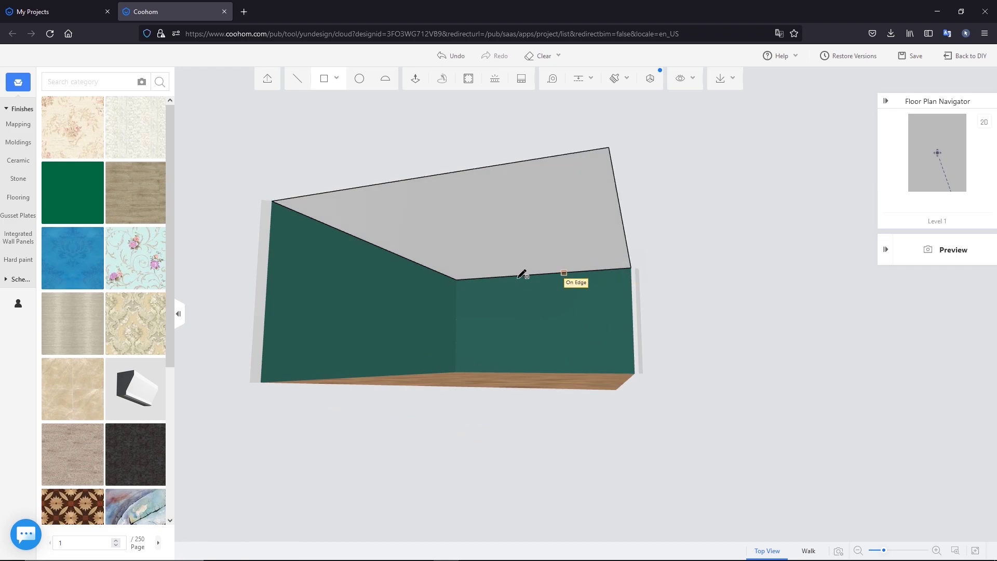
pyautogui.click(456, 282)
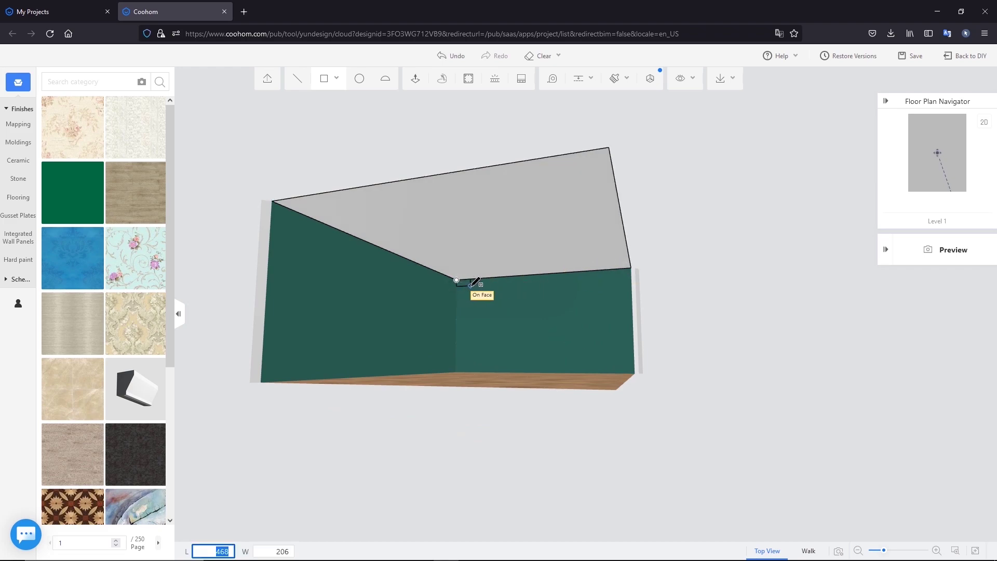
pyautogui.click(471, 286)
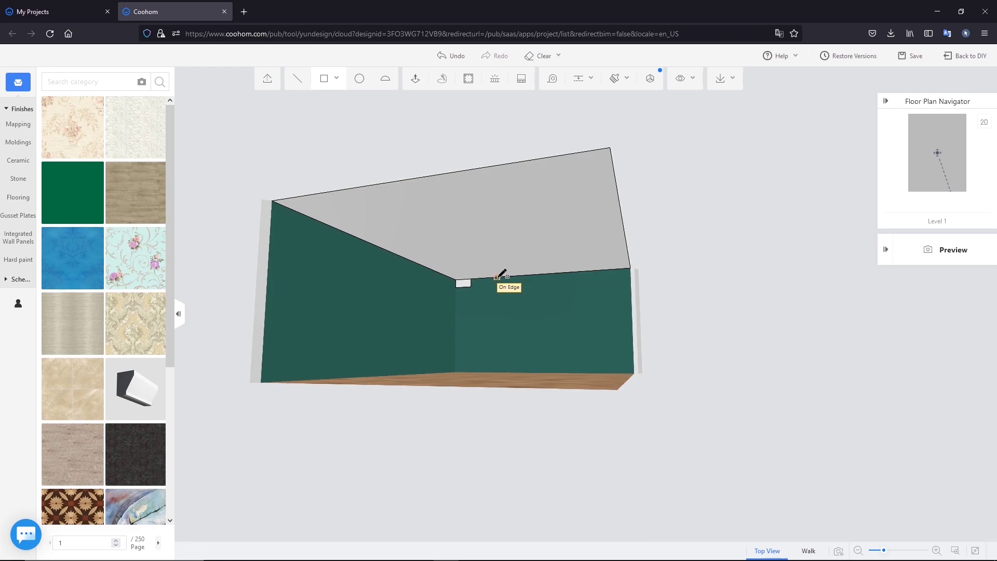
pyautogui.press('Escape')
# Loft the small profile along the ceiling edge to form a stepped molding
pyautogui.click(476, 211)
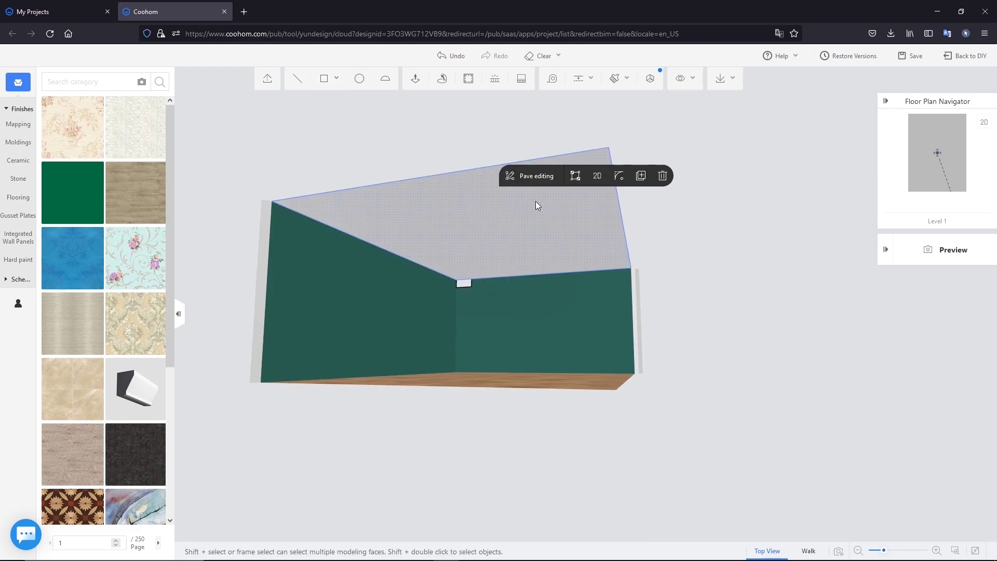
pyautogui.click(444, 82)
pyautogui.click(464, 284)
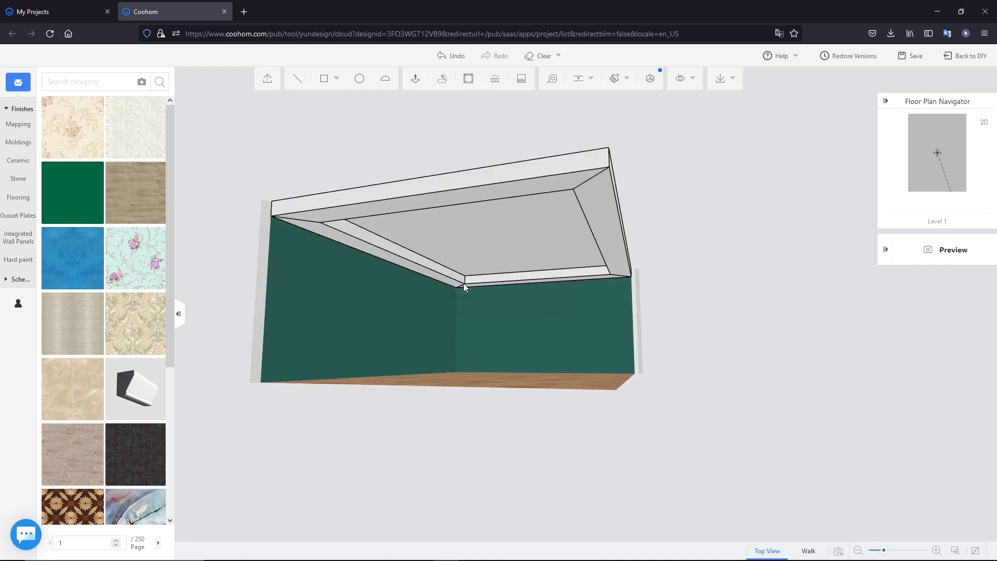
pyautogui.moveTo(559, 291)
pyautogui.mouseDown()
pyautogui.moveTo(370, 267)
pyautogui.moveTo(334, 278)
pyautogui.moveTo(355, 312)
pyautogui.moveTo(485, 378)
pyautogui.moveTo(570, 296)
pyautogui.moveTo(561, 296)
pyautogui.mouseUp()
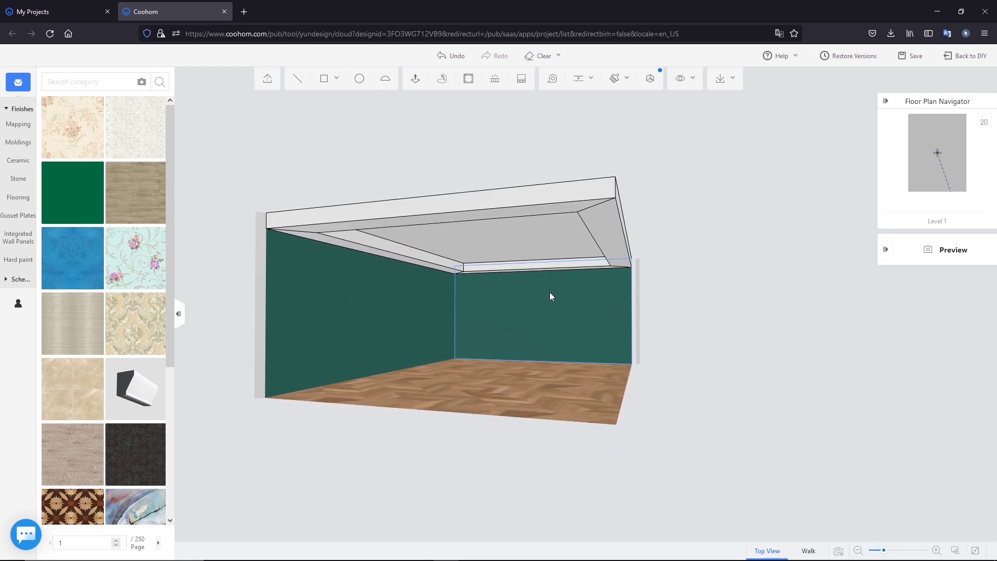
# Show the back wall face-on and draw a rectangular band across its top
pyautogui.doubleClick(550, 296)
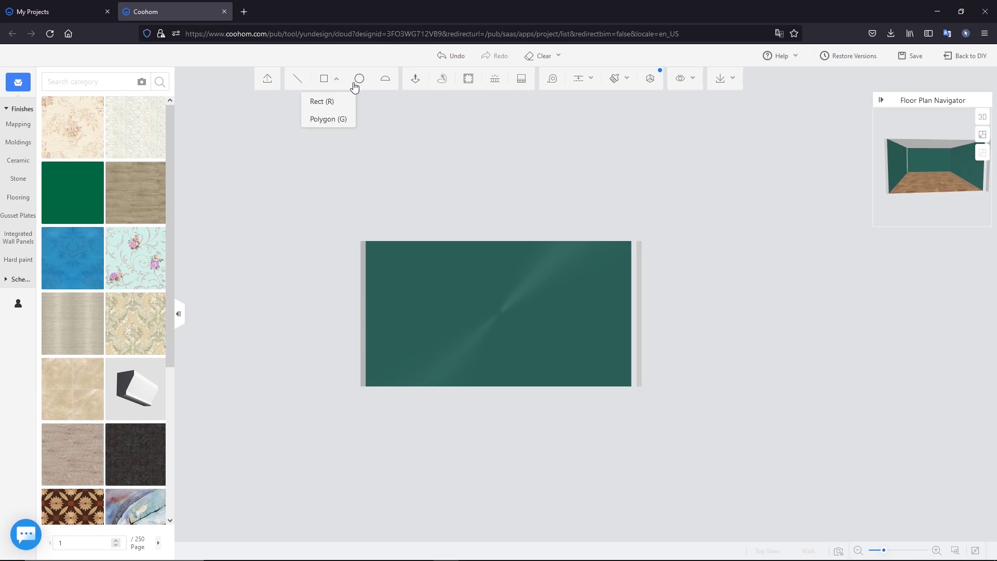
pyautogui.moveTo(329, 79)
pyautogui.click(331, 119)
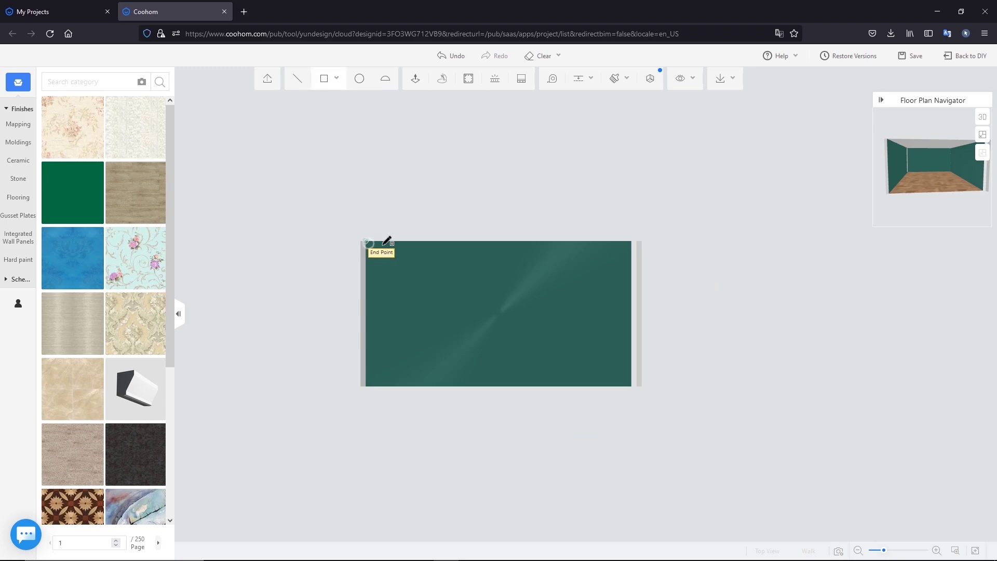
pyautogui.click(367, 241)
pyautogui.click(630, 267)
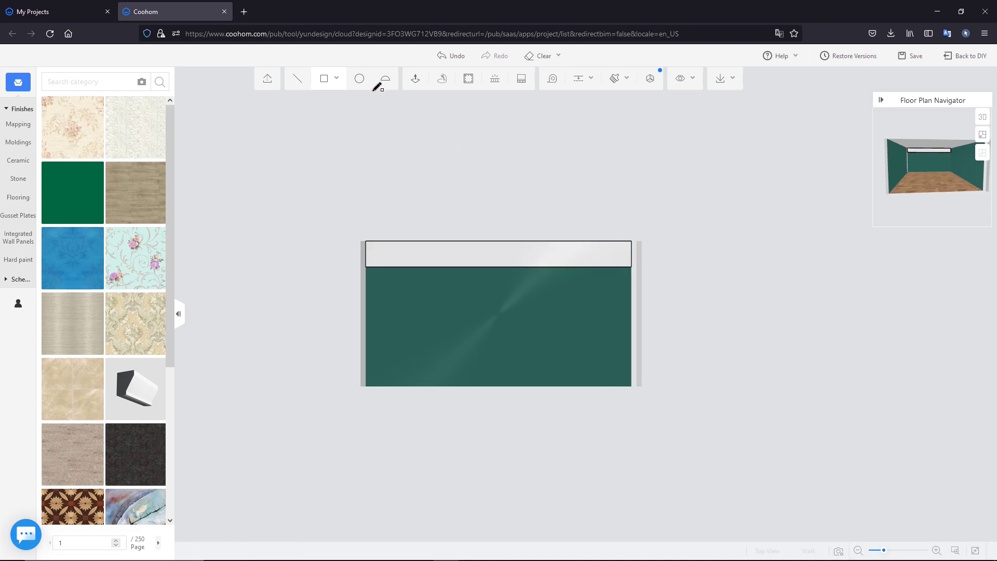
# Add an upward arc of height 166 across the band and delete the sliver beneath it
pyautogui.click(386, 79)
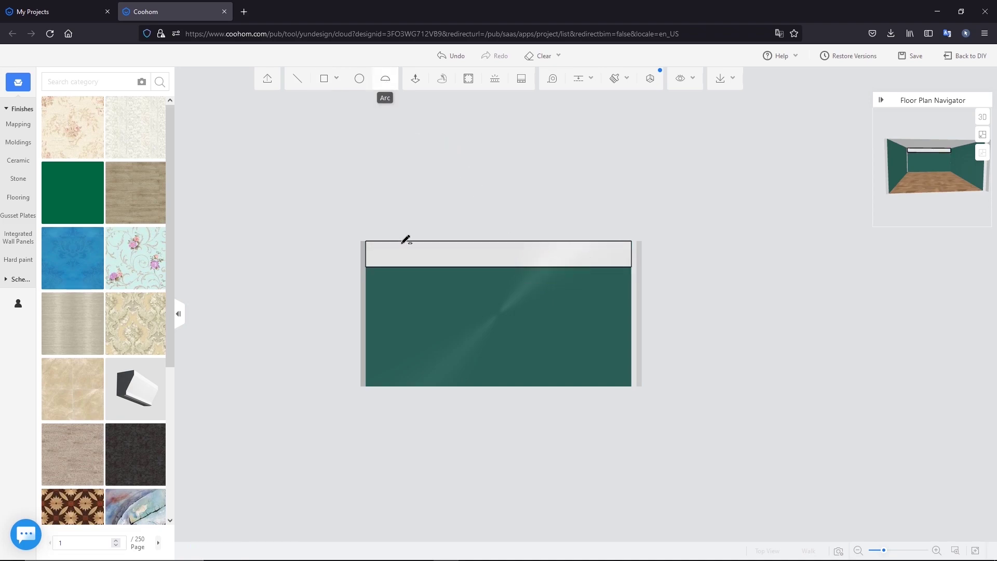
pyautogui.click(365, 267)
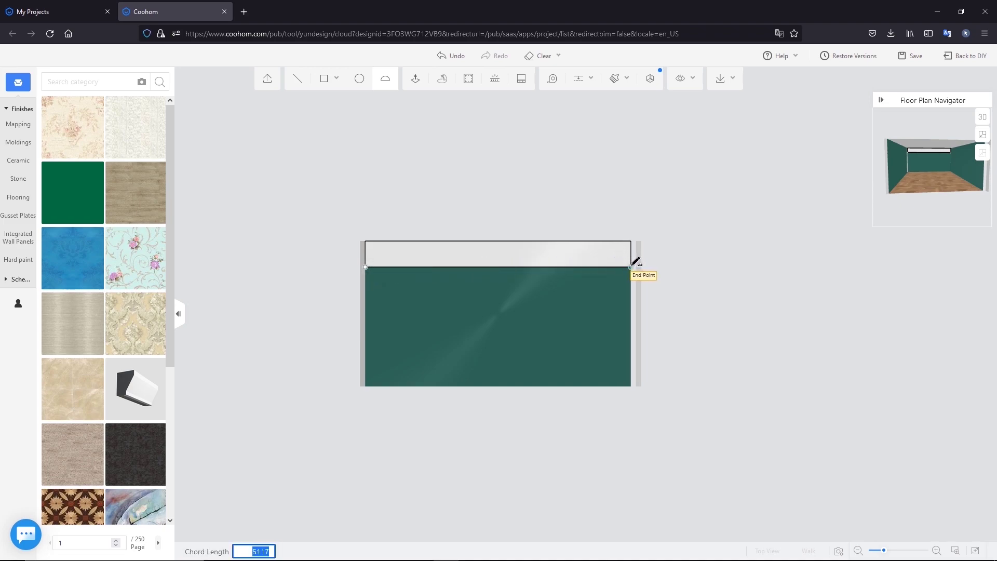
pyautogui.click(631, 267)
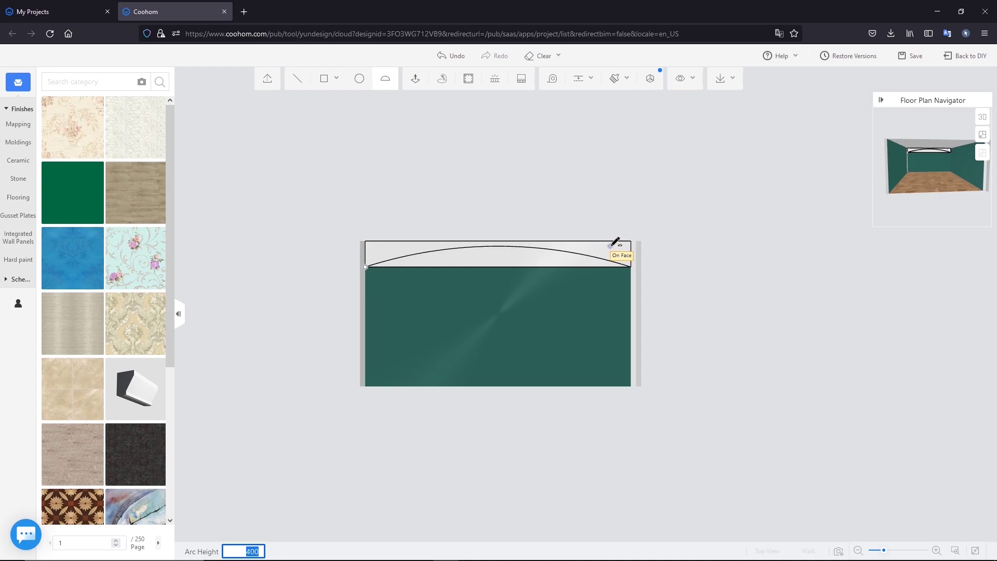
pyautogui.scroll(1, 615, 242)
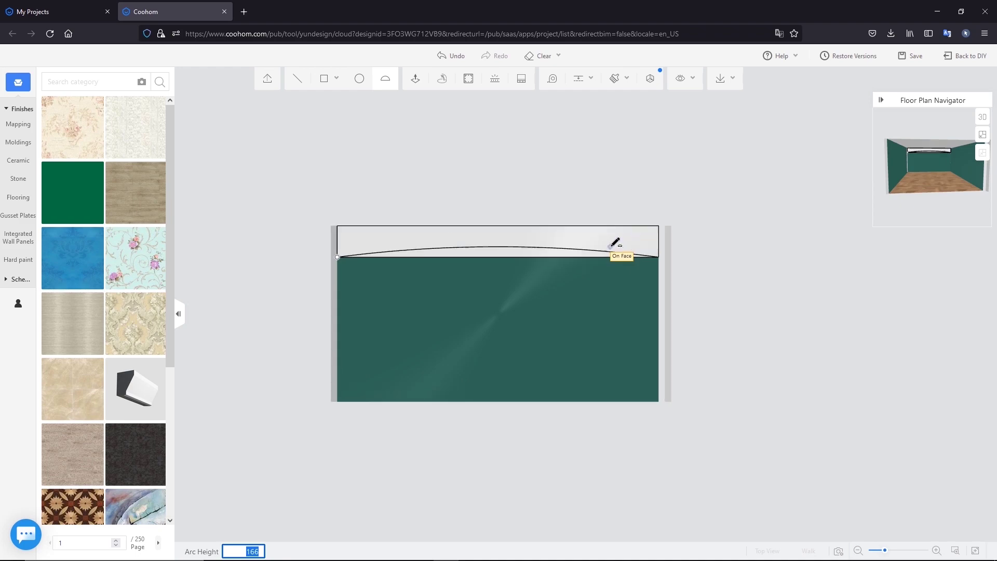
pyautogui.click(616, 228)
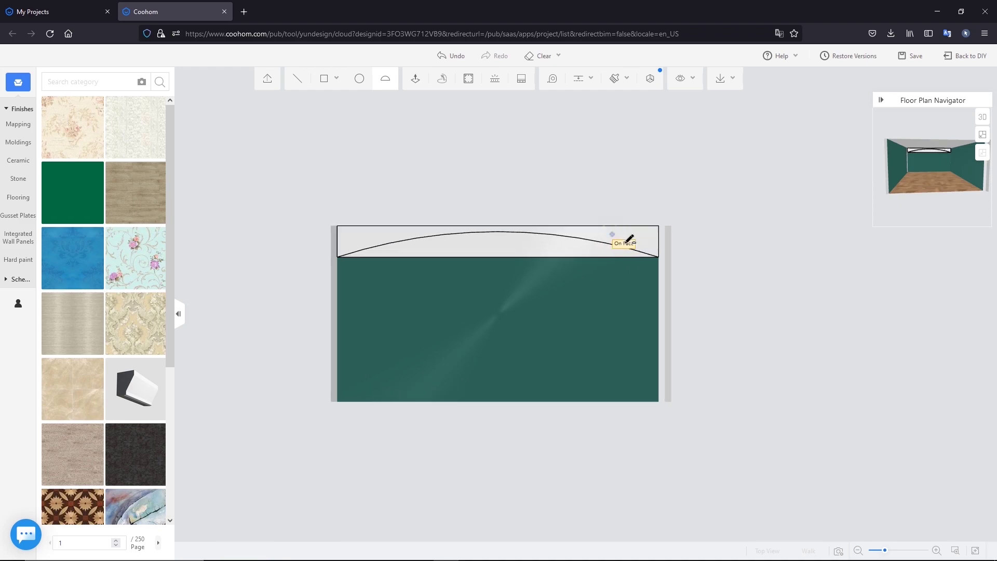
pyautogui.click(515, 252)
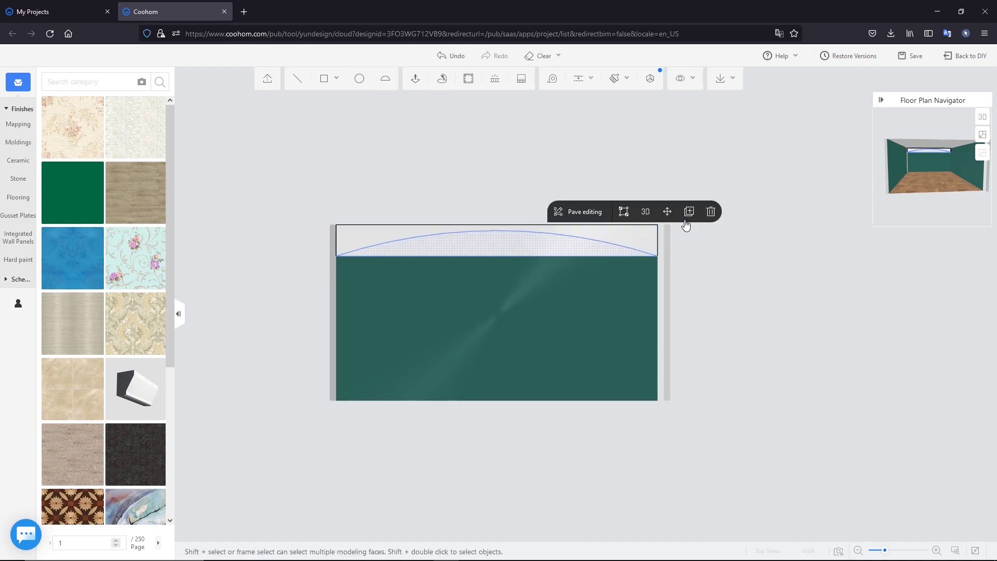
pyautogui.click(711, 212)
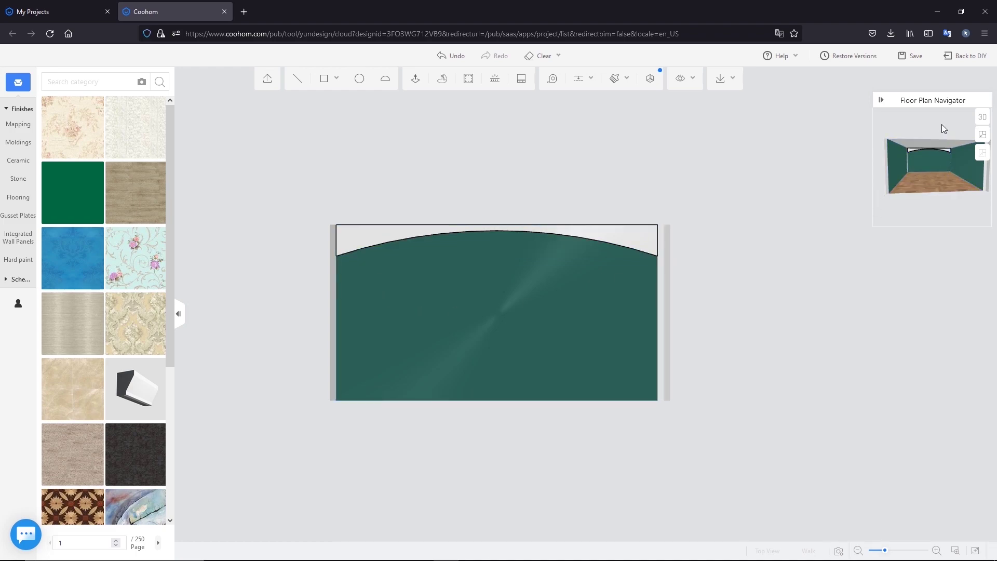
pyautogui.click(982, 120)
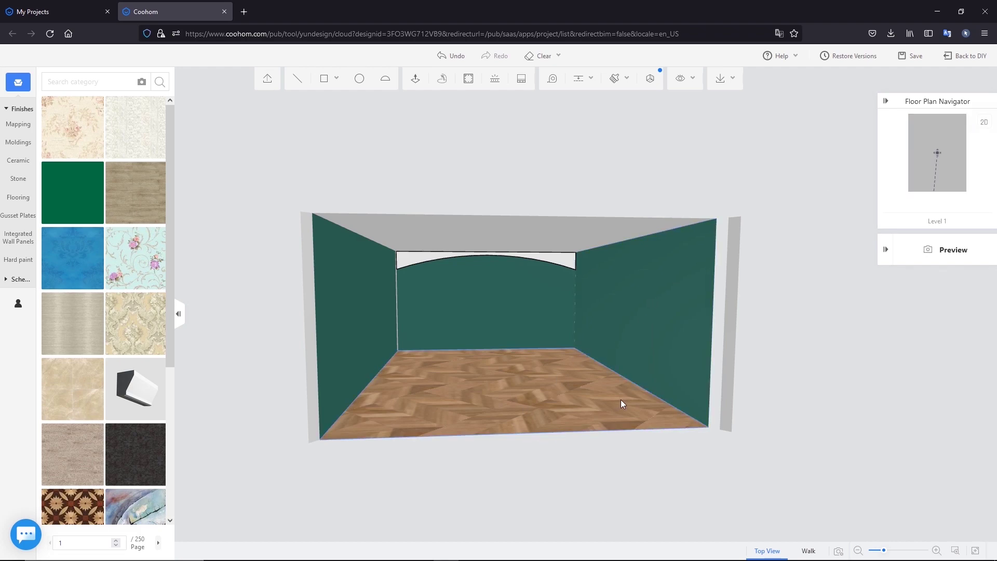
# Push/pull the arched back-wall band across the room to the opposite wall
pyautogui.moveTo(621, 404)
pyautogui.mouseDown()
pyautogui.moveTo(614, 396)
pyautogui.moveTo(646, 397)
pyautogui.mouseUp()
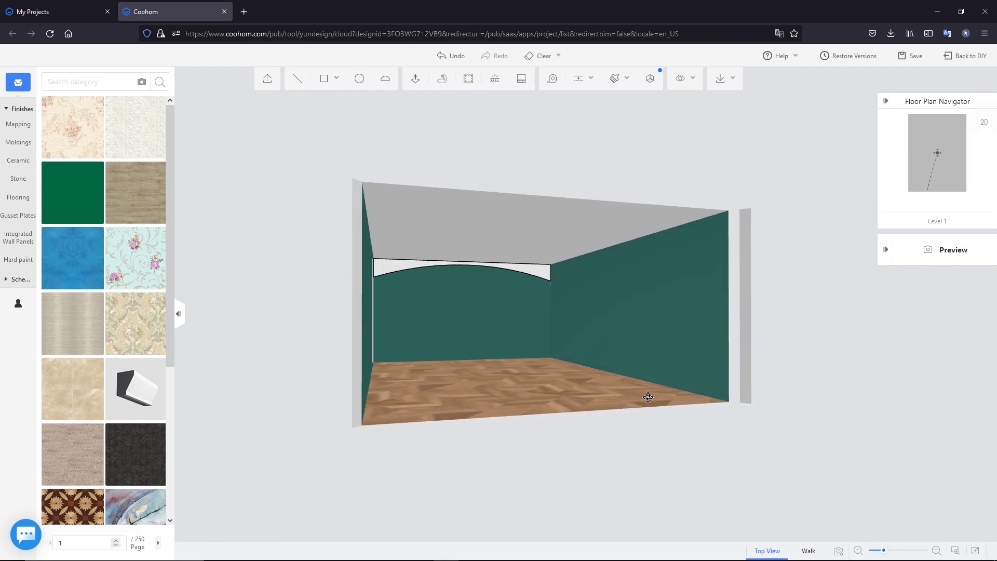
pyautogui.click(422, 82)
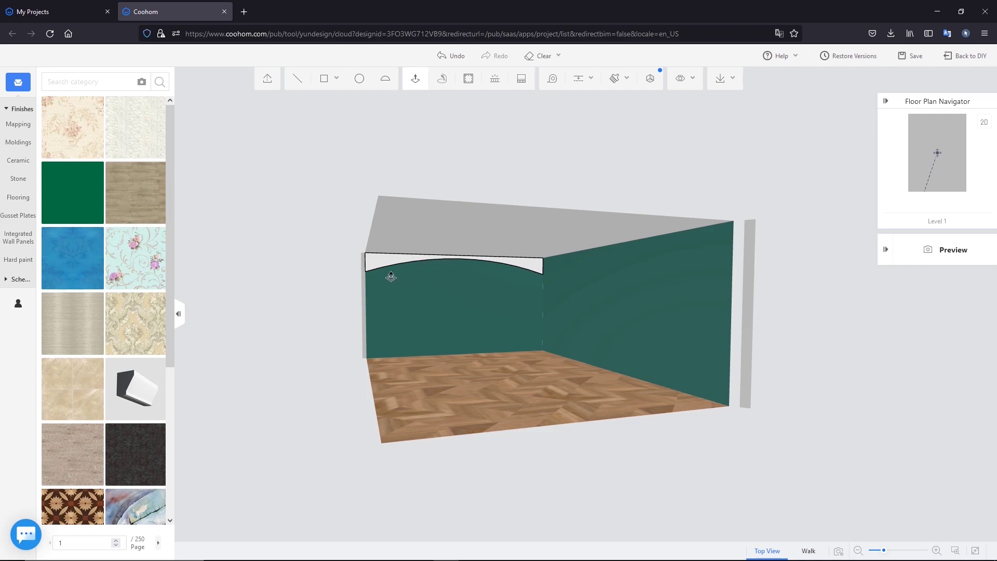
pyautogui.moveTo(389, 275); pyautogui.dragTo(410, 275)
pyautogui.click(390, 248)
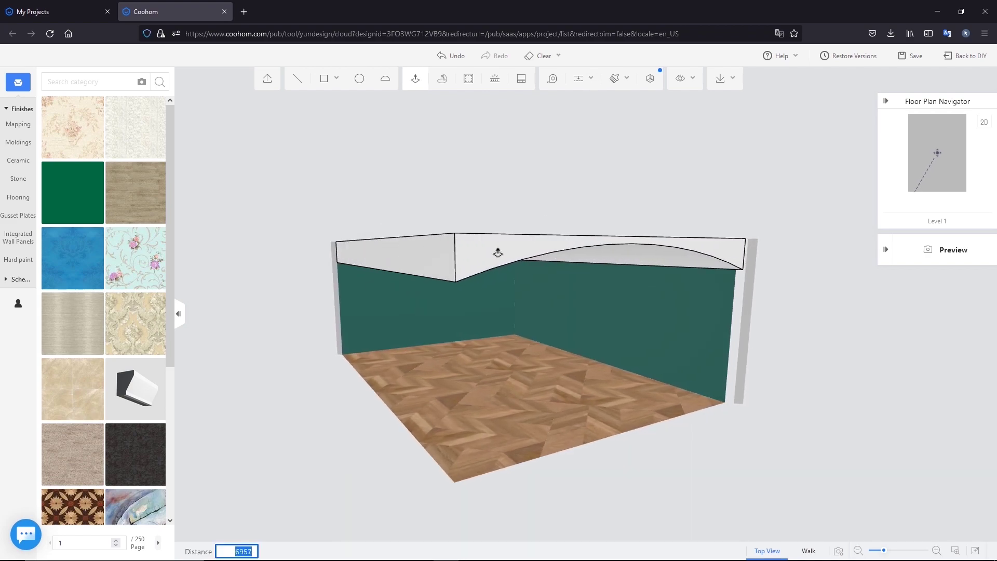
pyautogui.click(501, 265)
pyautogui.moveTo(503, 276)
pyautogui.mouseDown()
pyautogui.moveTo(521, 321)
pyautogui.moveTo(449, 322)
pyautogui.moveTo(500, 314)
pyautogui.moveTo(468, 318)
pyautogui.mouseUp()
pyautogui.click(542, 56)
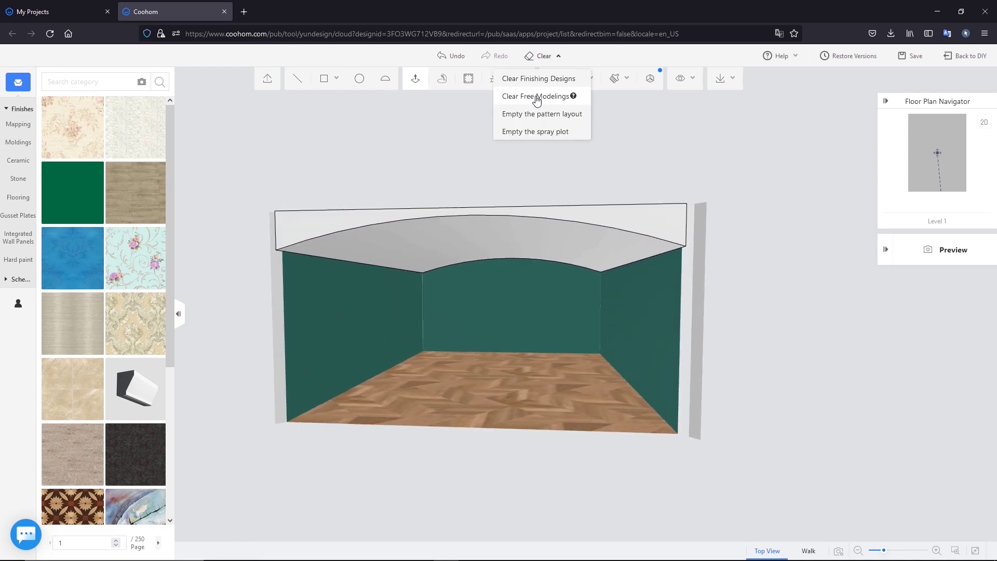
pyautogui.click(537, 97)
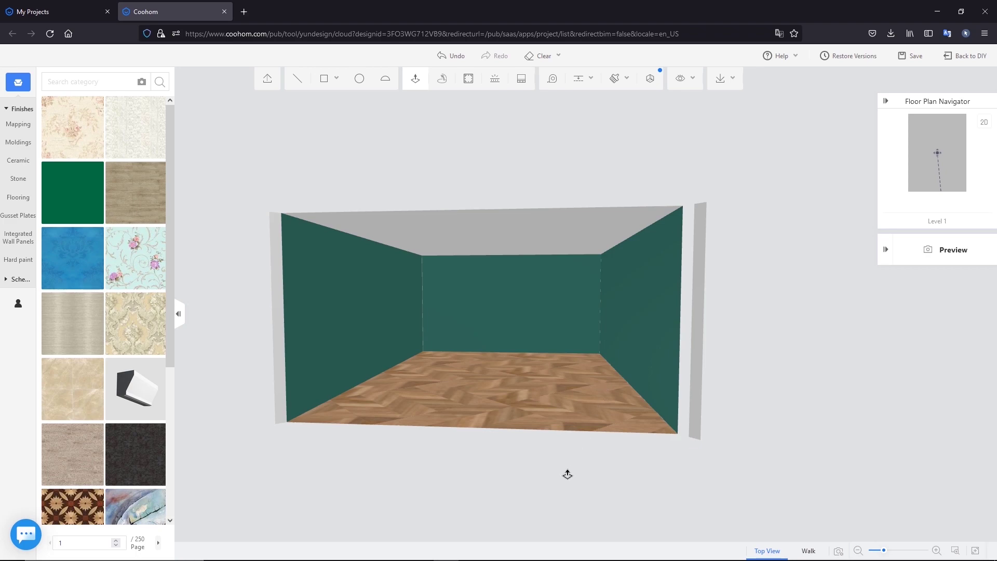
pyautogui.click(324, 78)
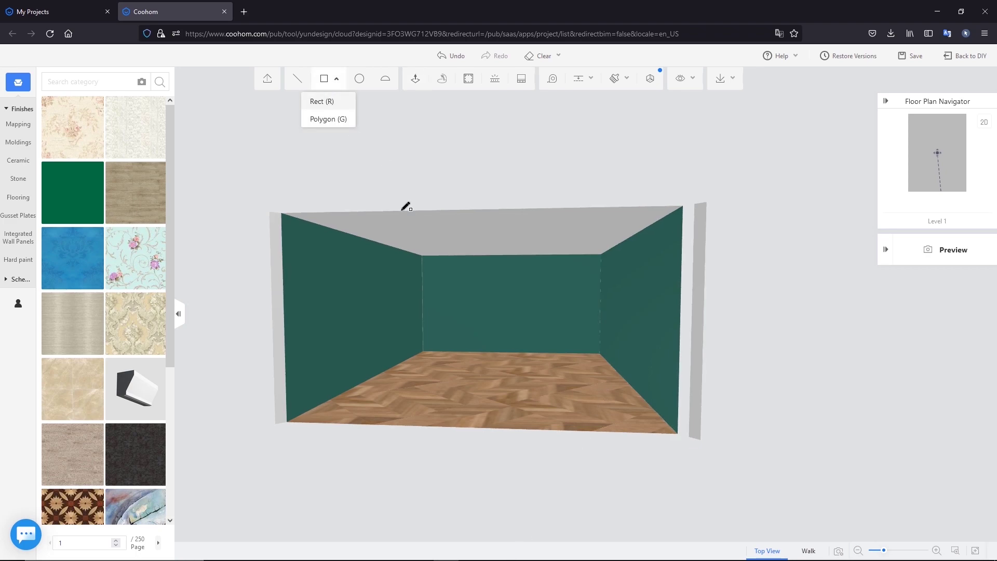
pyautogui.click(422, 255)
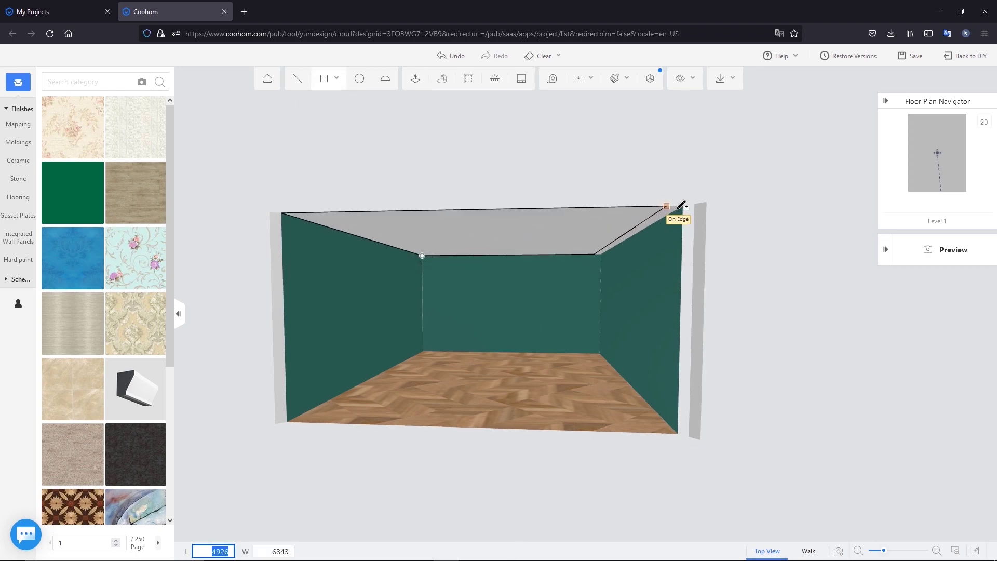
pyautogui.press('Escape')
pyautogui.press('Escape')
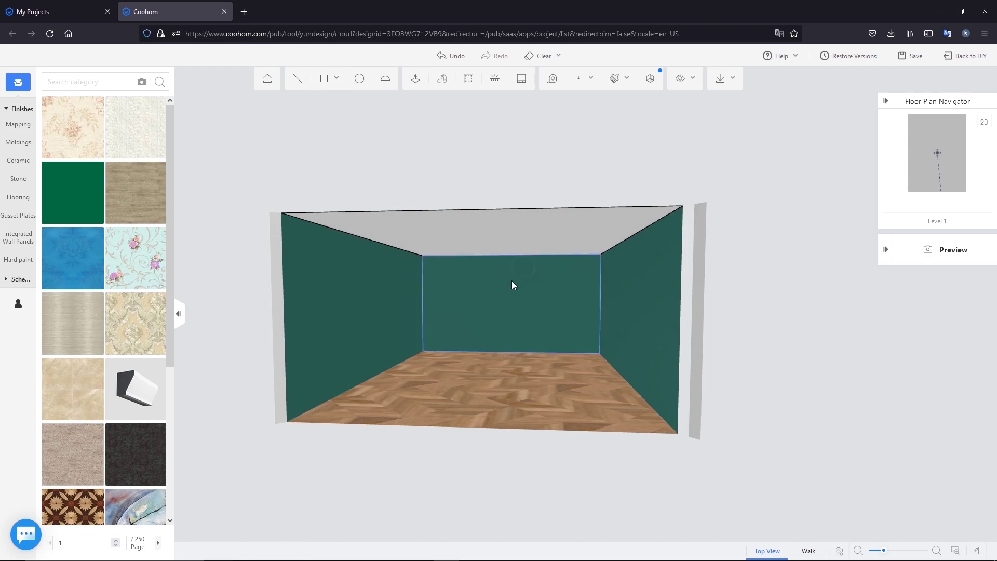
pyautogui.click(510, 281)
# Open the back wall face-on and place two vertical and two horizontal guides near its top-left corner
pyautogui.doubleClick(510, 282)
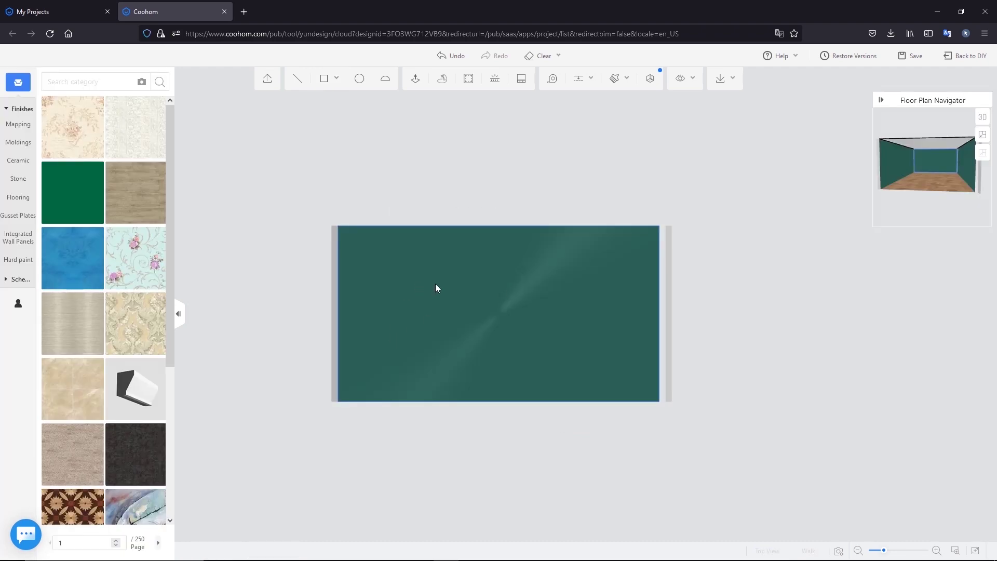
pyautogui.moveTo(578, 78)
pyautogui.click(583, 100)
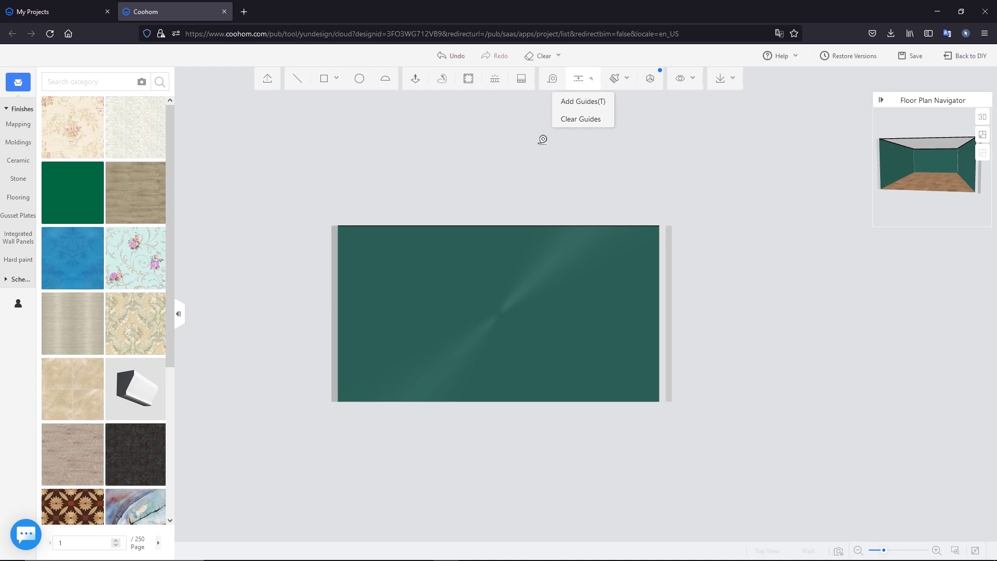
pyautogui.click(342, 268)
pyautogui.click(375, 267)
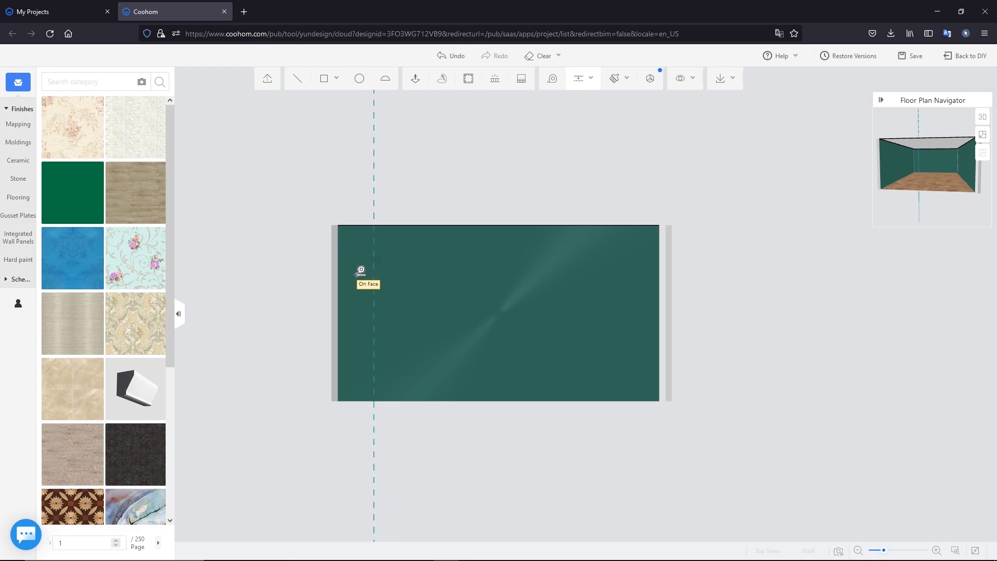
pyautogui.click(388, 225)
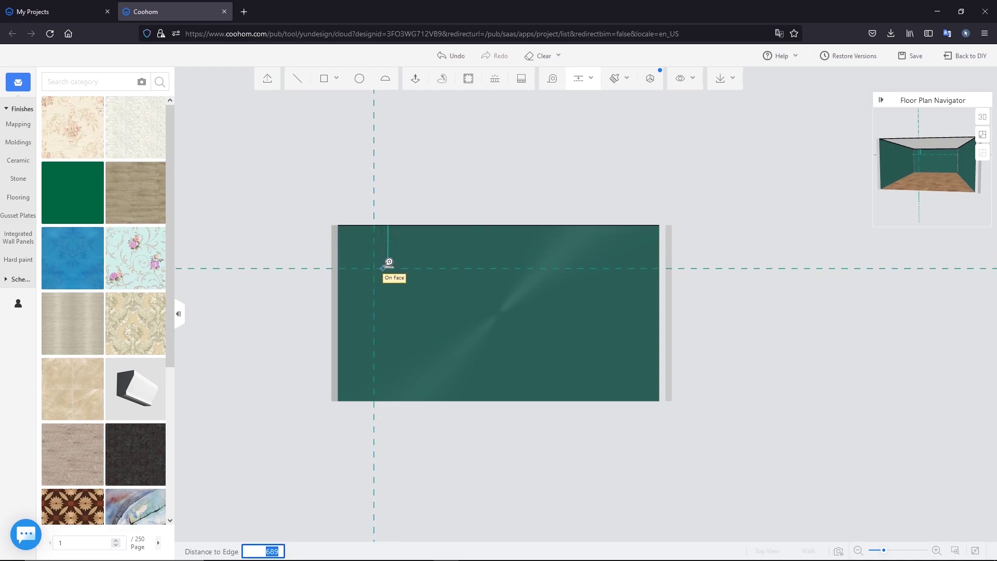
pyautogui.click(389, 270)
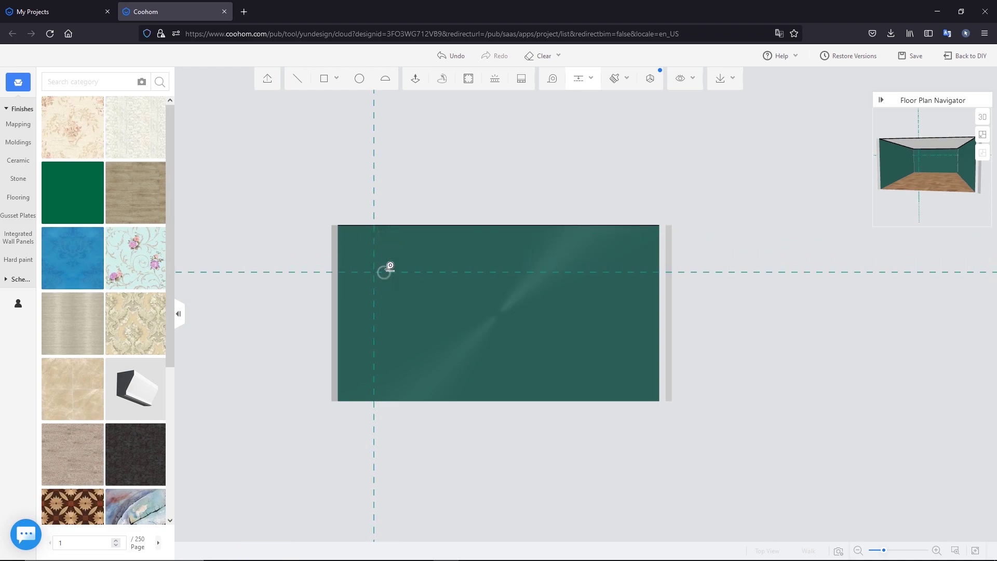
pyautogui.click(396, 226)
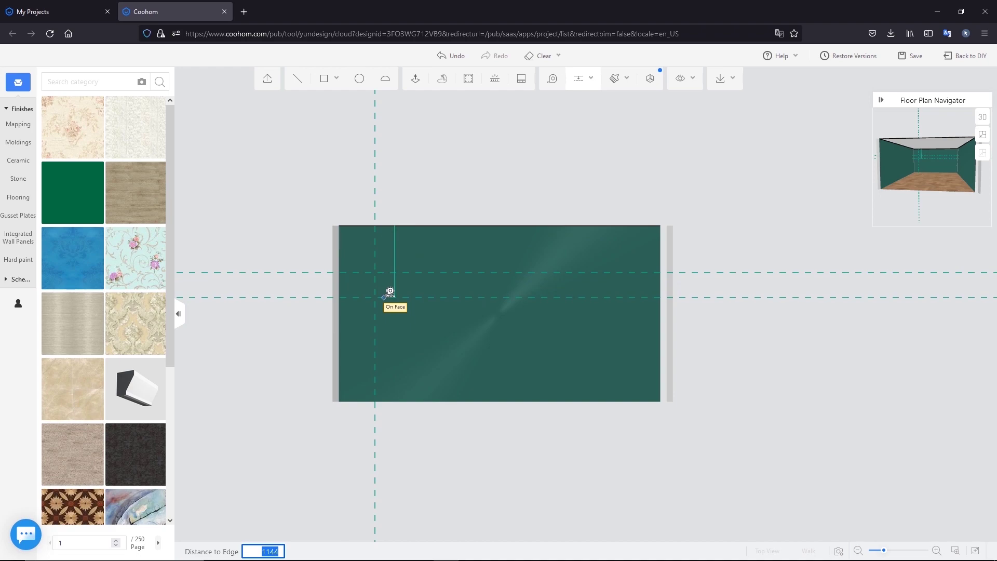
pyautogui.click(385, 297)
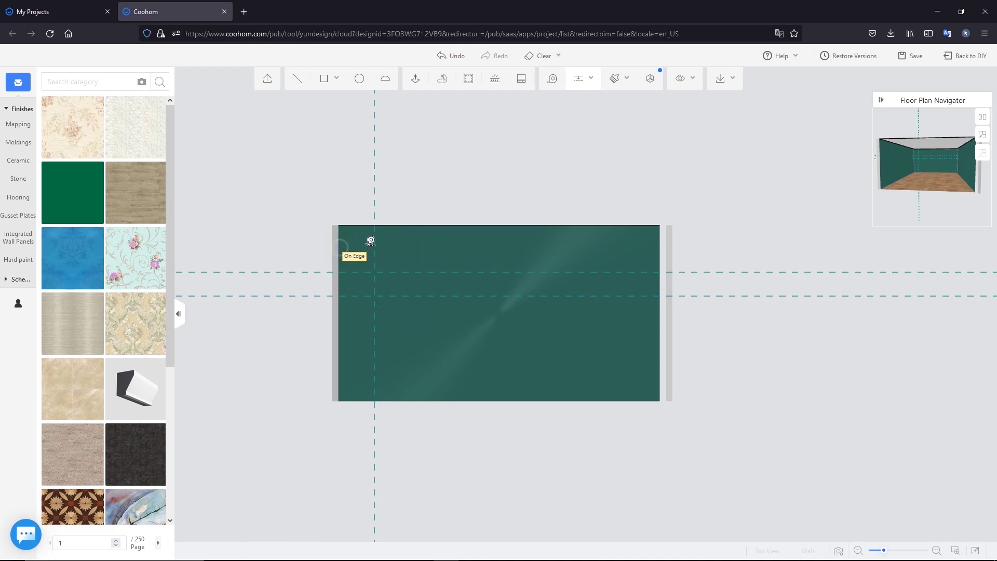
pyautogui.click(339, 244)
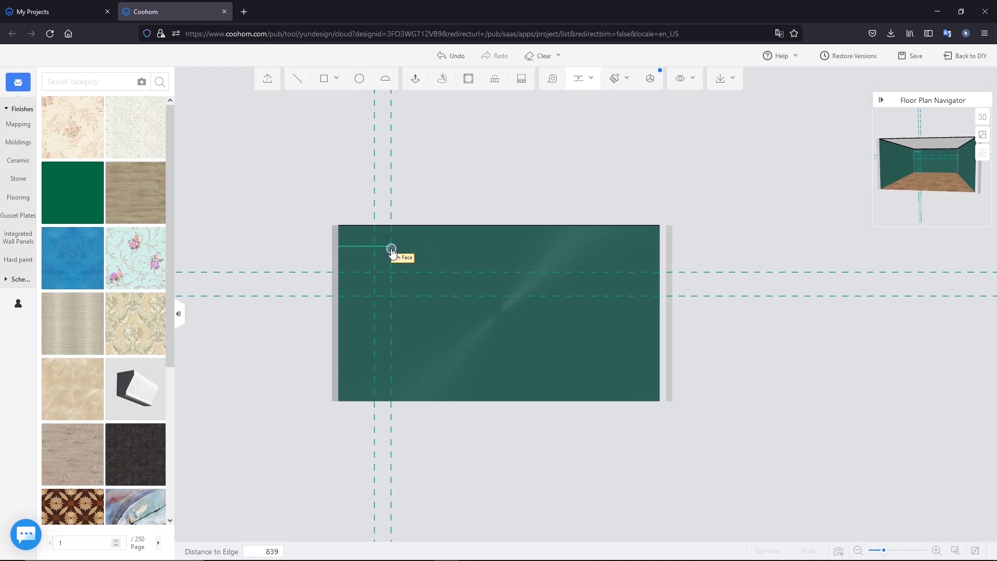
pyautogui.click(391, 247)
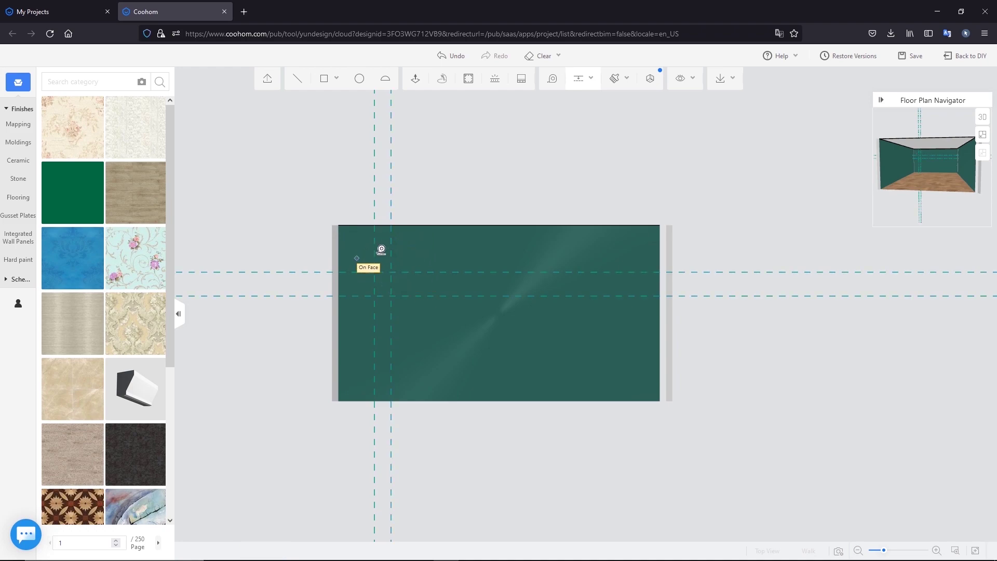
pyautogui.press('Escape')
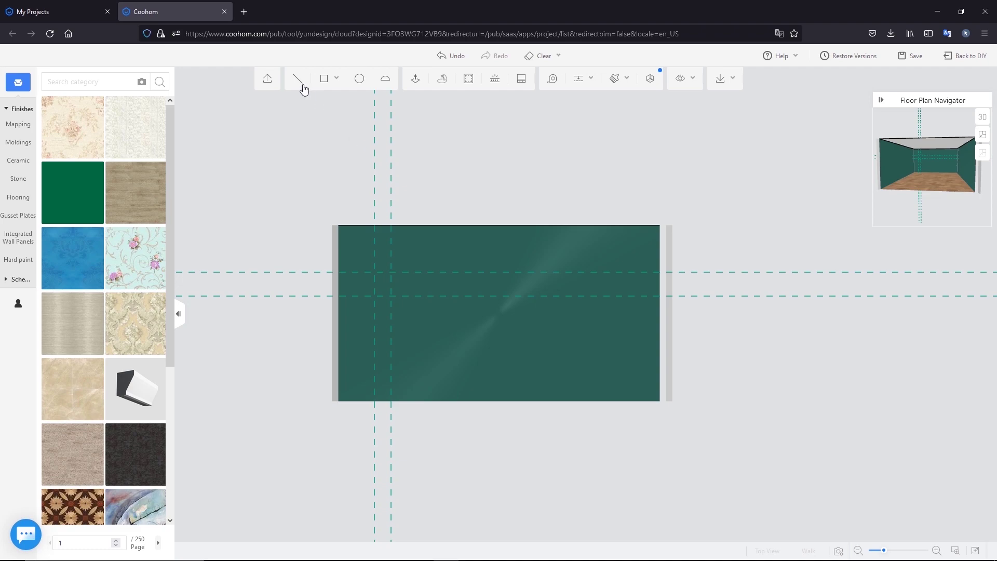
# Trace a closed chamfered profile in the wall's top-left corner through the guide intersections
pyautogui.click(303, 86)
pyautogui.click(391, 226)
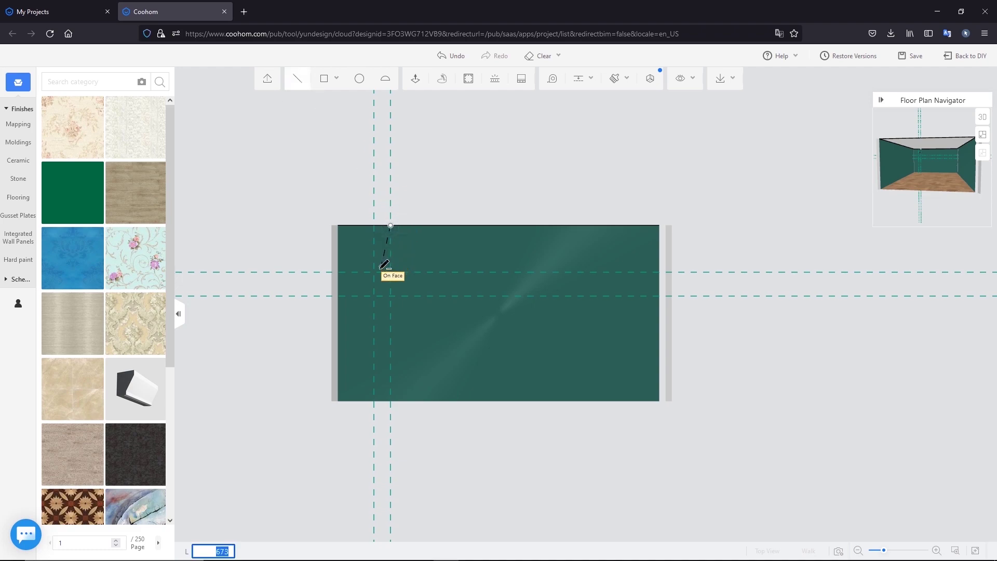
pyautogui.click(373, 272)
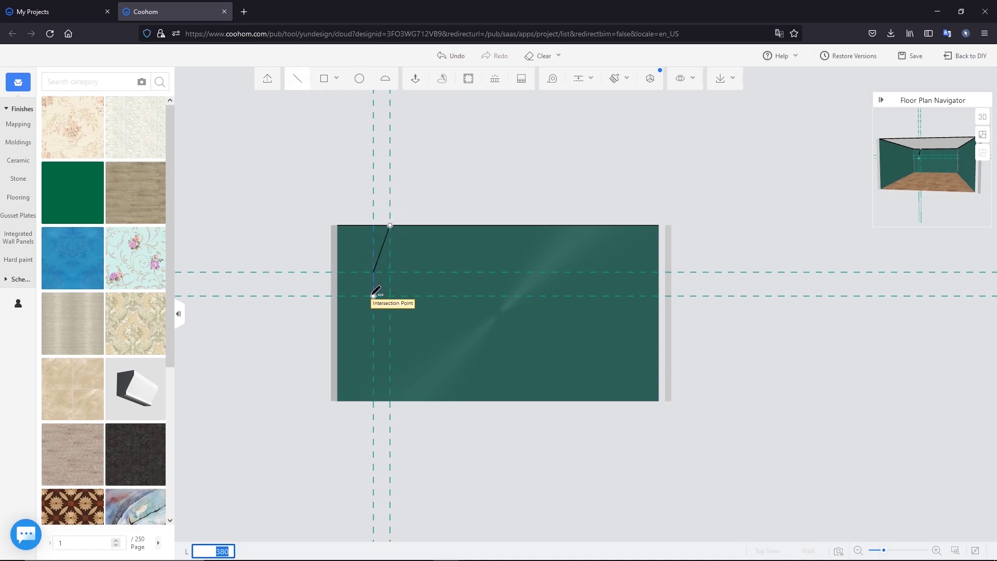
pyautogui.click(373, 296)
pyautogui.click(338, 295)
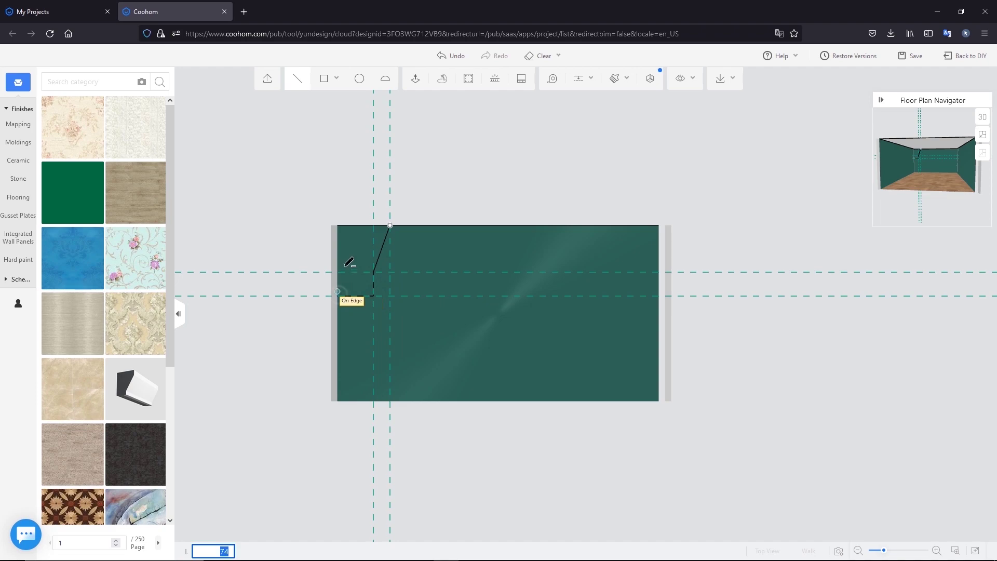
pyautogui.click(337, 225)
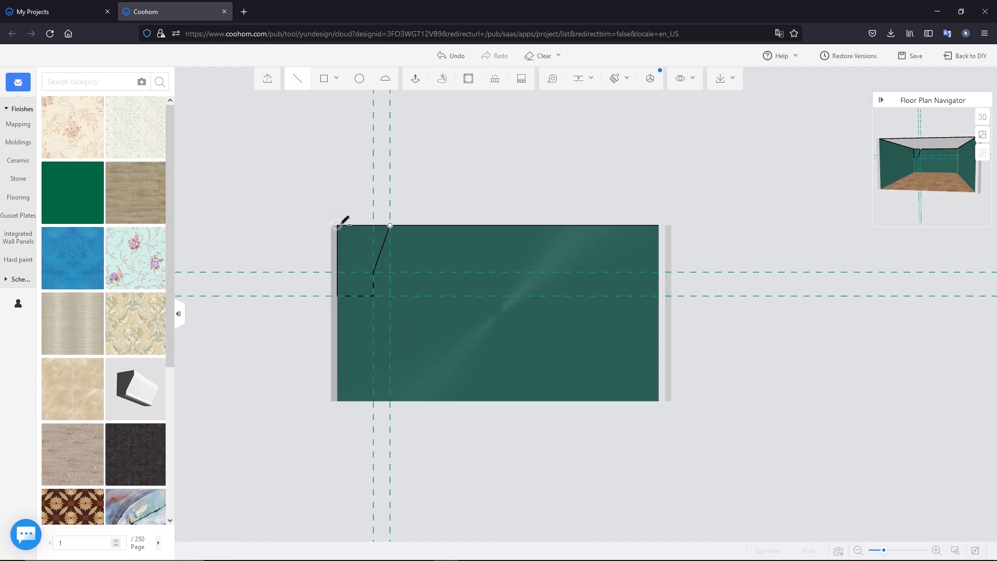
pyautogui.click(390, 225)
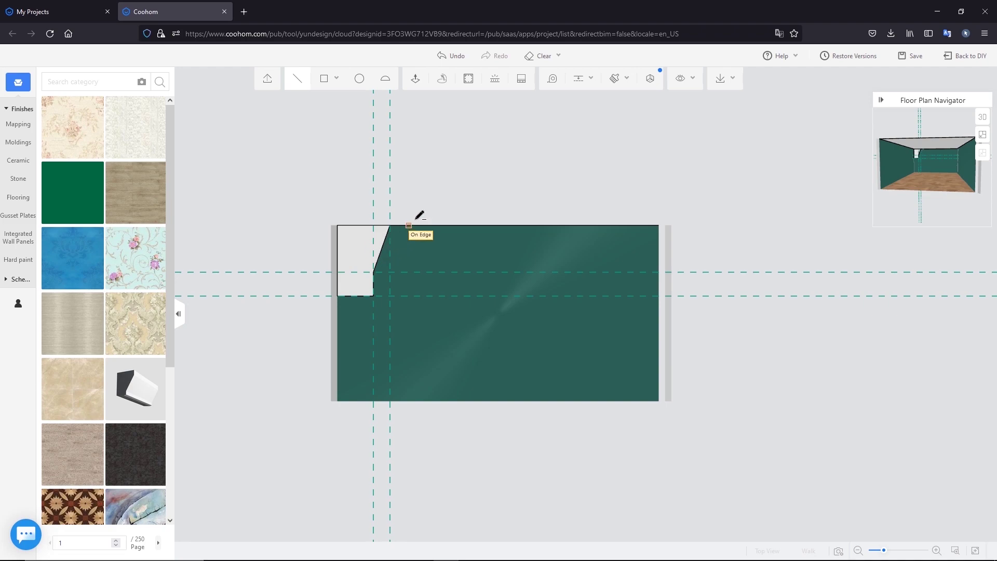
pyautogui.rightClick(425, 210)
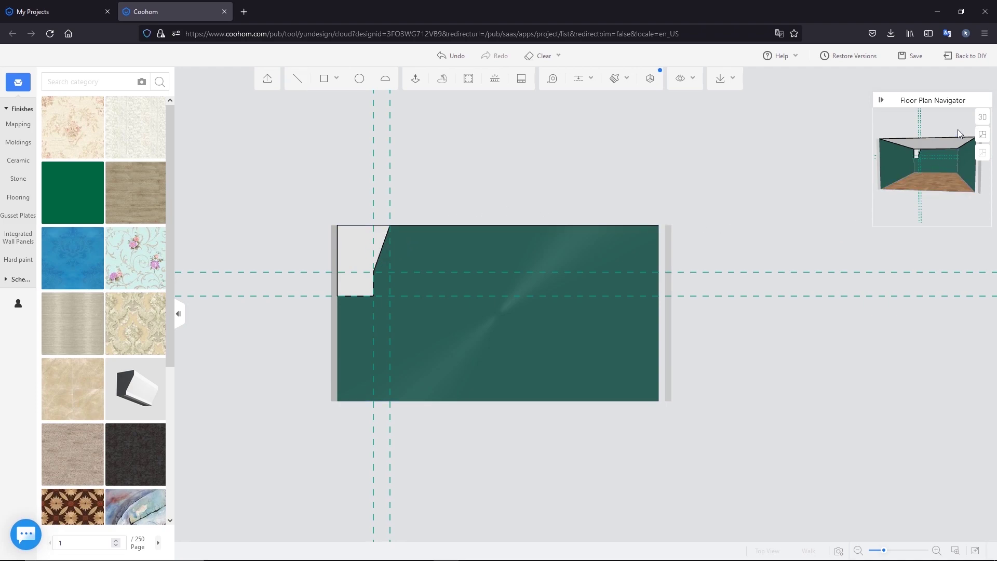
# Back in 3D, loft the corner profile around the ceiling perimeter and inspect the molding
pyautogui.click(983, 117)
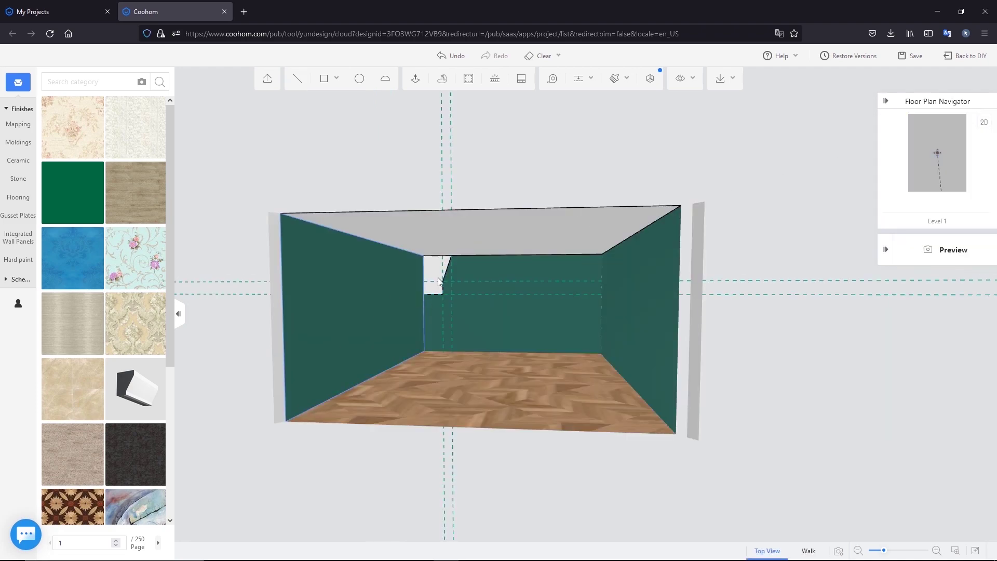
pyautogui.click(497, 234)
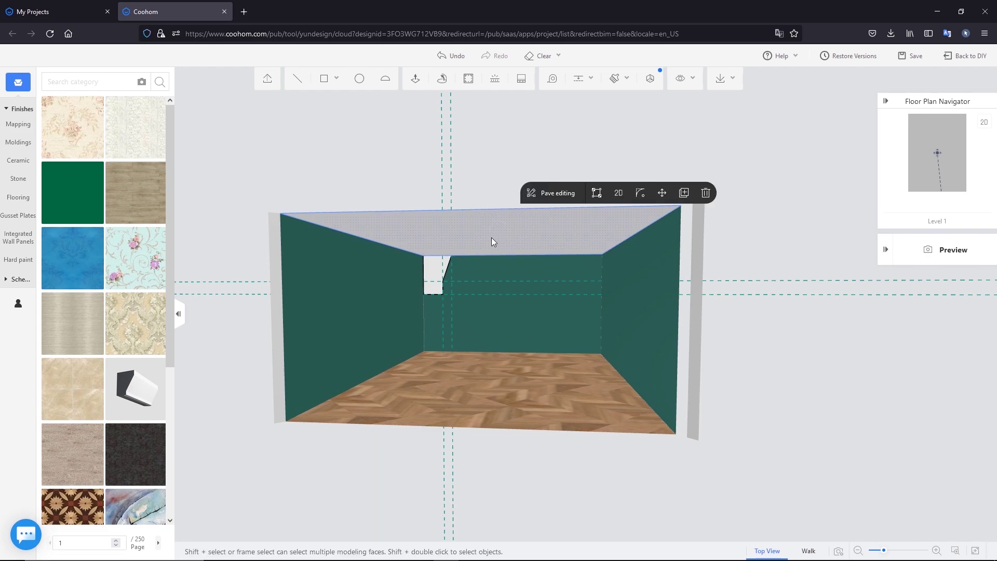
pyautogui.click(444, 82)
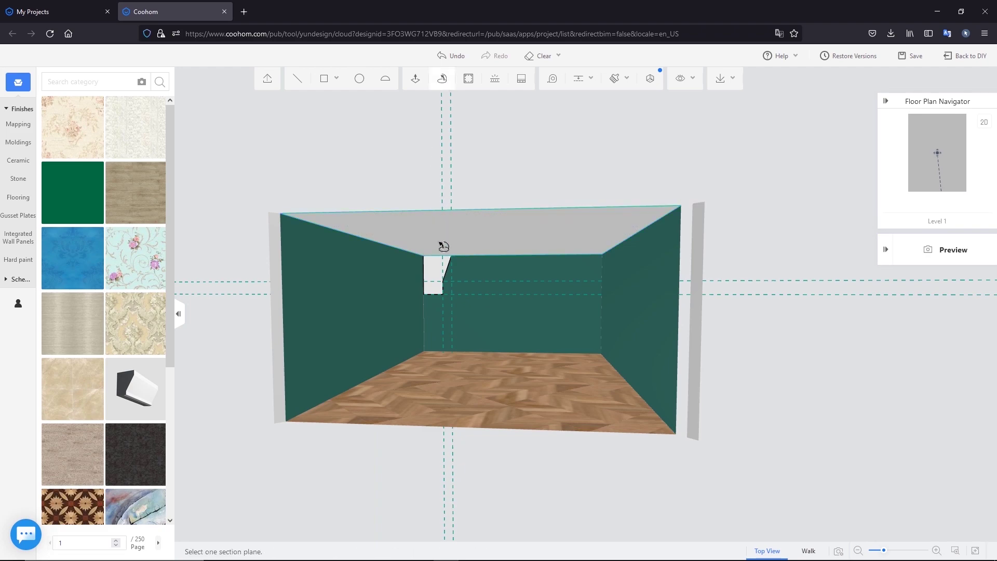
pyautogui.click(434, 268)
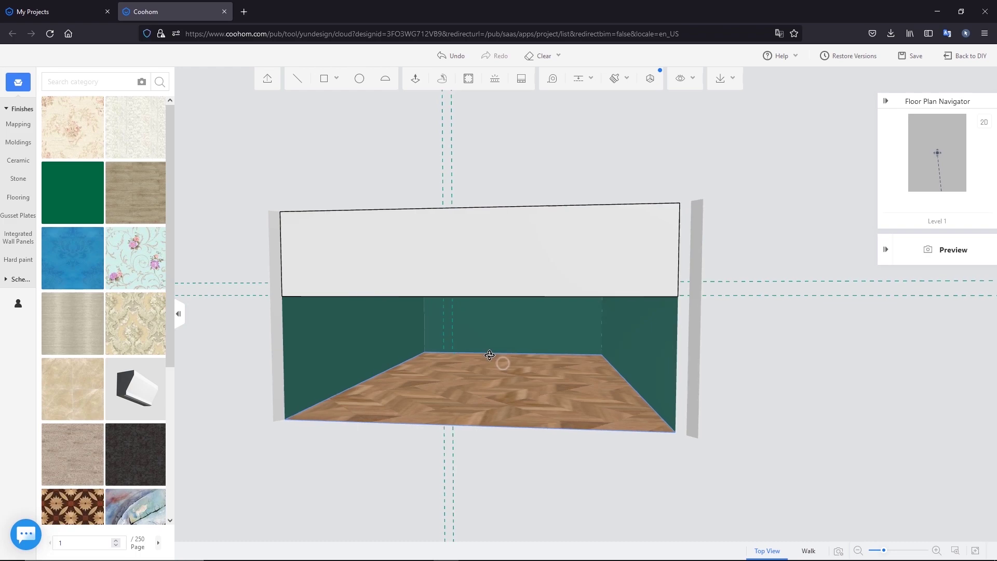
pyautogui.moveTo(459, 282); pyautogui.dragTo(462, 326)
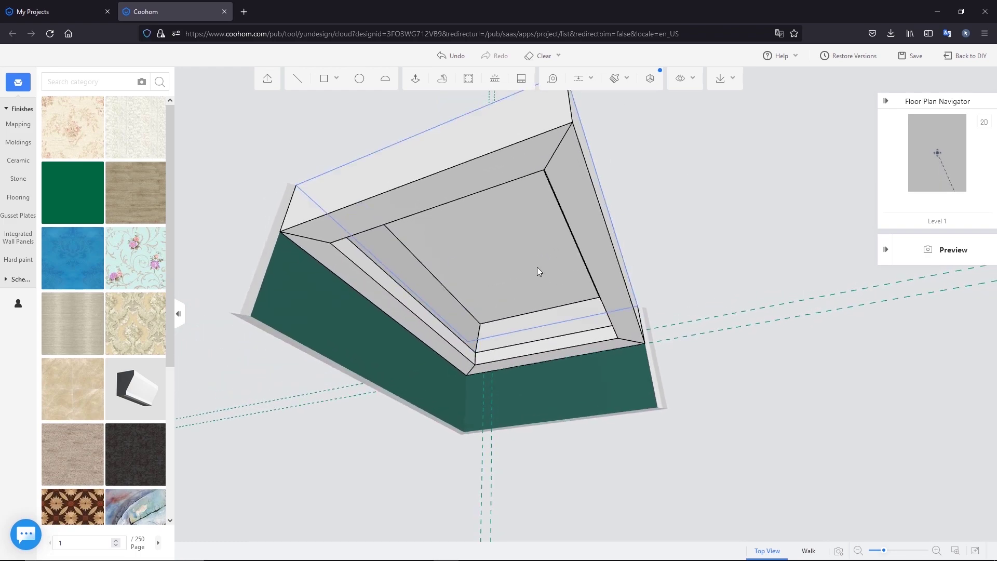
pyautogui.moveTo(471, 282)
pyautogui.mouseDown()
pyautogui.moveTo(484, 257)
pyautogui.moveTo(481, 276)
pyautogui.moveTo(457, 272)
pyautogui.moveTo(567, 265)
pyautogui.moveTo(564, 283)
pyautogui.moveTo(483, 285)
pyautogui.moveTo(576, 278)
pyautogui.moveTo(508, 269)
pyautogui.moveTo(532, 267)
pyautogui.moveTo(525, 271)
pyautogui.mouseUp()
pyautogui.scroll(-2, 522, 266)
pyautogui.scroll(-3, 509, 258)
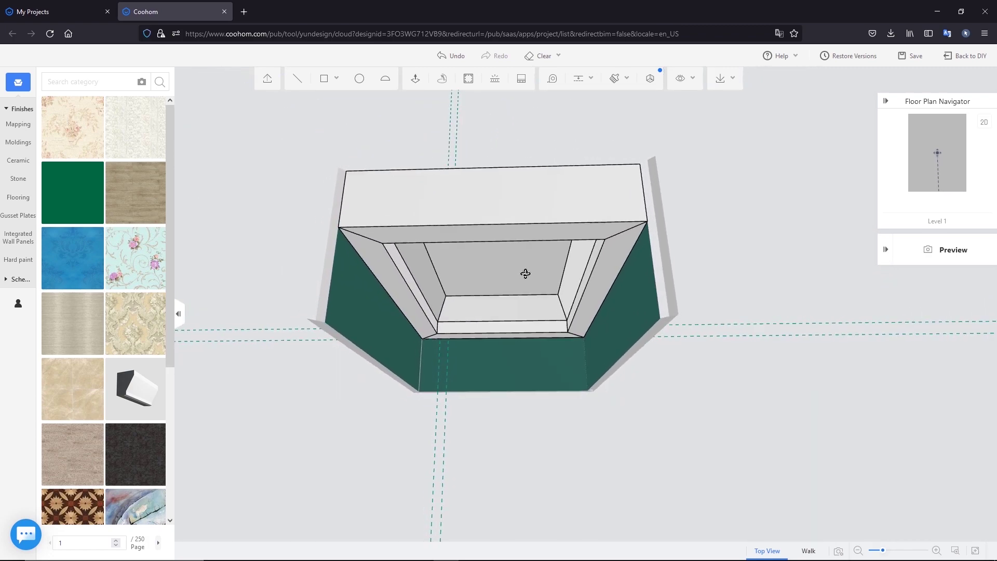
# Clear the free-modelled ceiling molding from the room
pyautogui.click(544, 56)
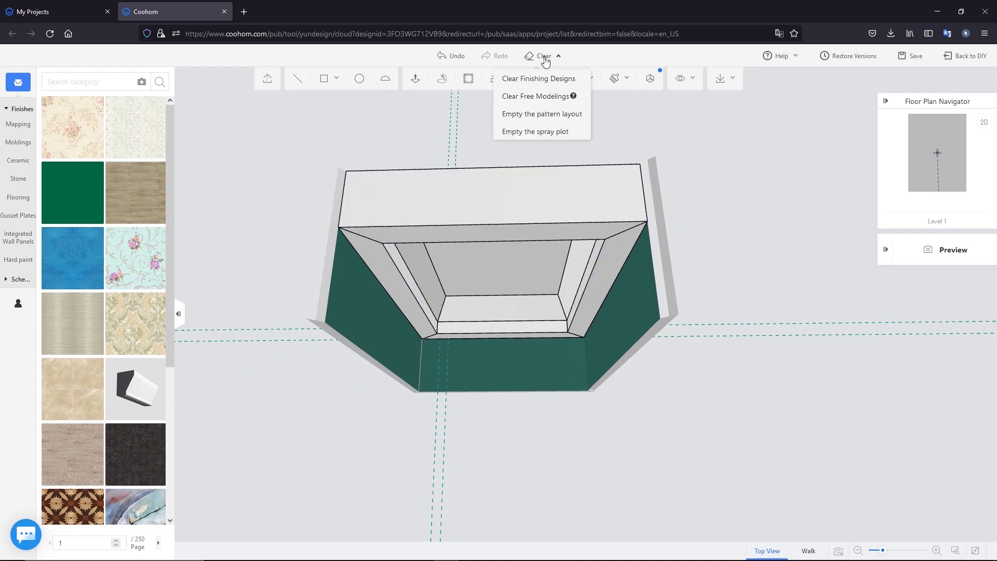
pyautogui.click(544, 100)
pyautogui.moveTo(565, 278)
pyautogui.mouseDown()
pyautogui.moveTo(548, 289)
pyautogui.moveTo(545, 315)
pyautogui.moveTo(538, 282)
pyautogui.mouseUp()
pyautogui.scroll(3, 536, 251)
pyautogui.scroll(2, 537, 250)
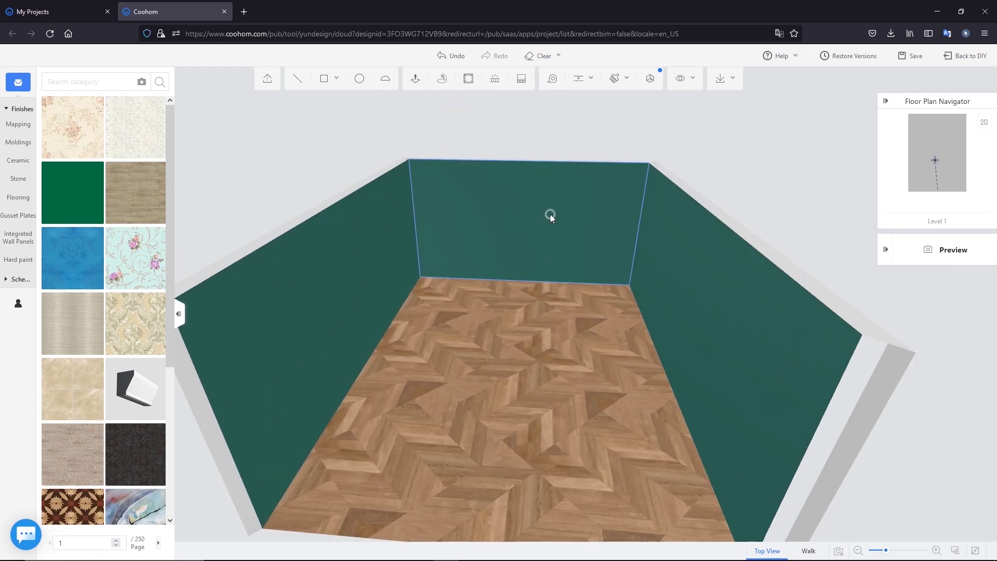
# Open the back wall as a zoomed-in flat elevation for editing
pyautogui.click(550, 215)
pyautogui.doubleClick(550, 215)
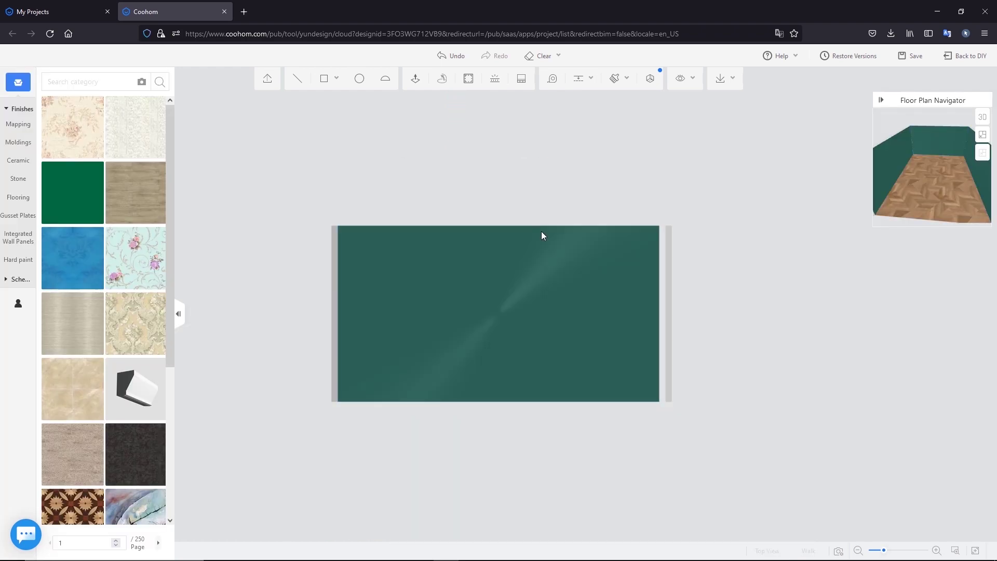
pyautogui.scroll(-1, 451, 279)
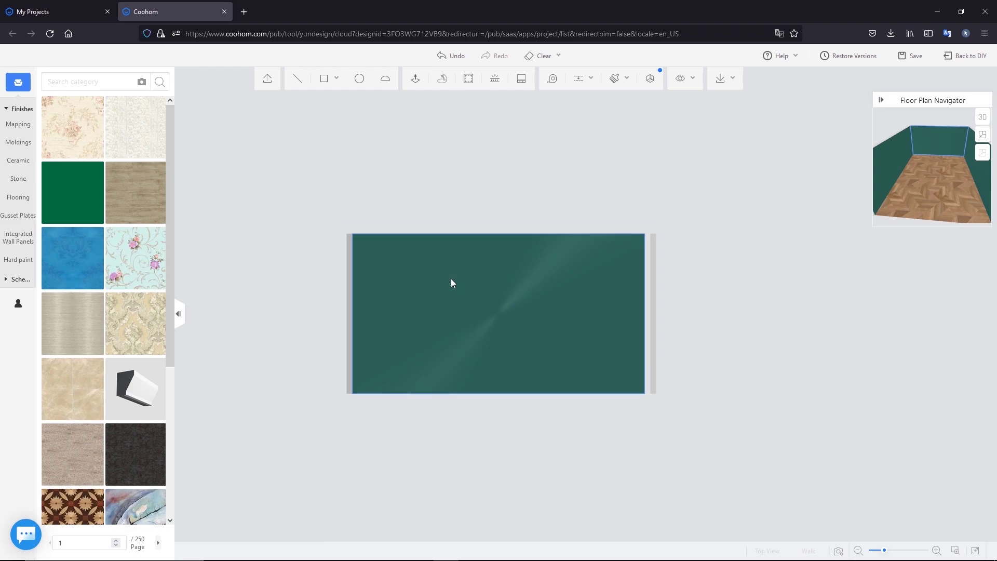
pyautogui.scroll(1, 451, 278)
pyautogui.scroll(1, 450, 278)
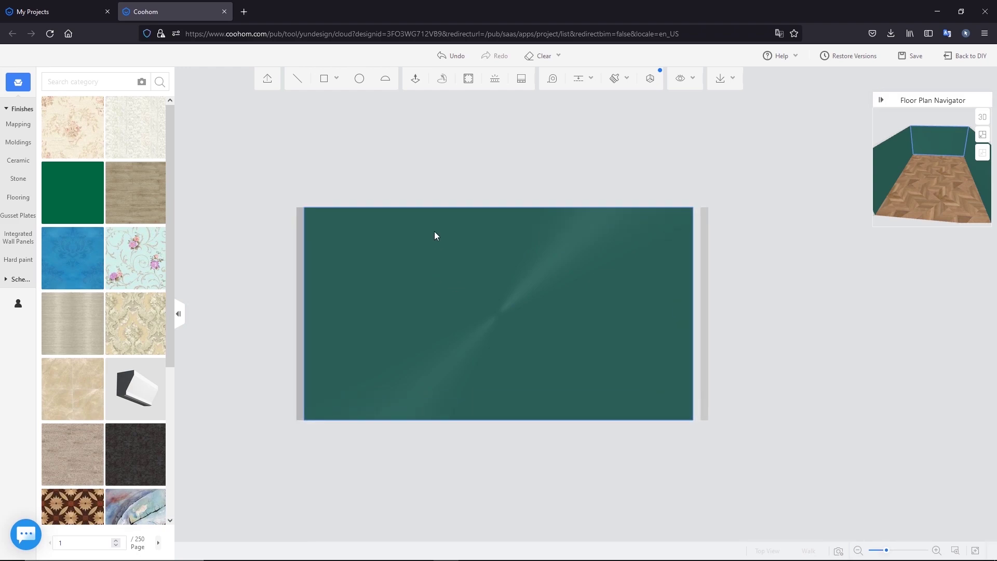
pyautogui.click(581, 83)
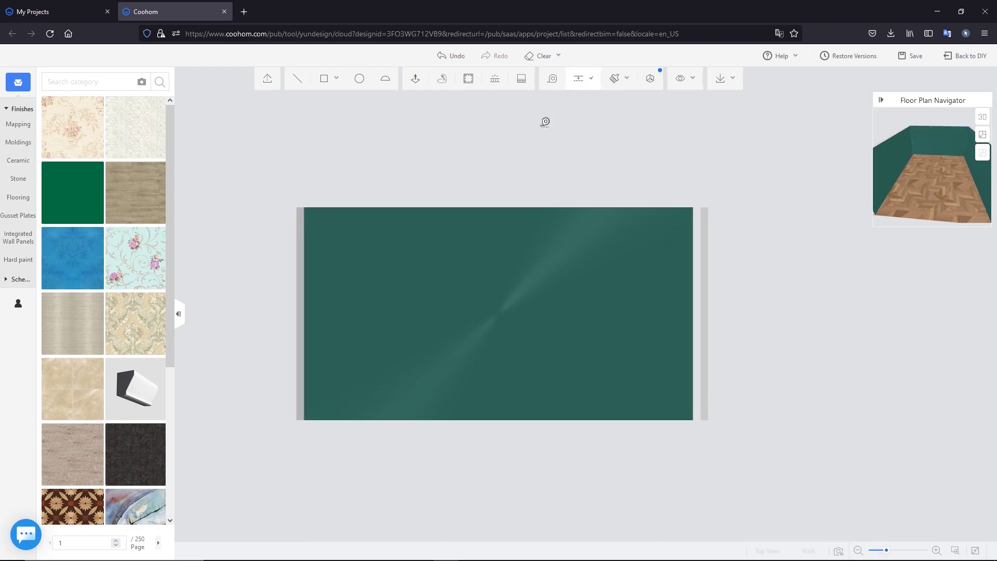
# Place vertical guides 1000 from the left and right edges and a horizontal guide 1000 below the top
pyautogui.click(304, 256)
pyautogui.write('1000')
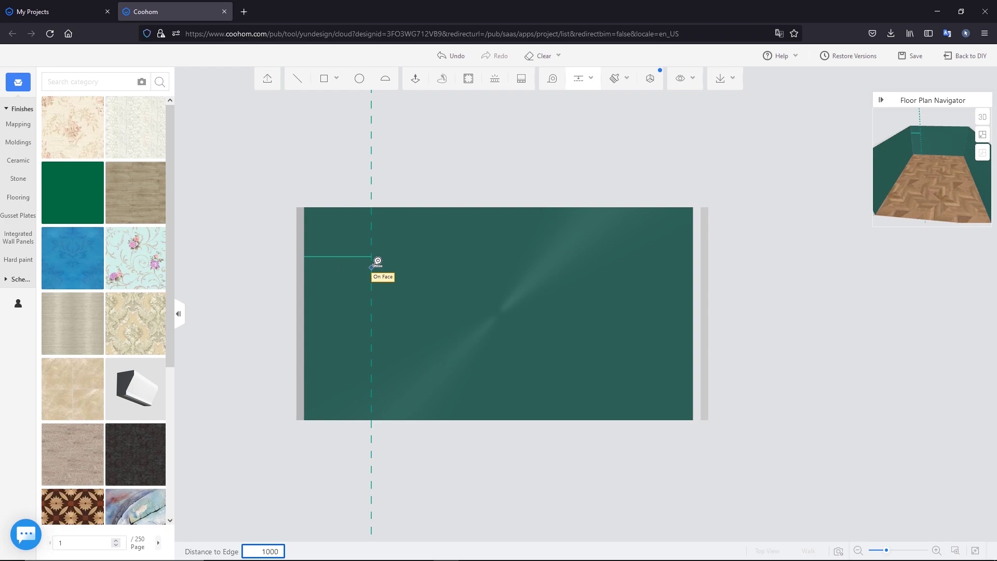
pyautogui.press('Return')
pyautogui.click(694, 255)
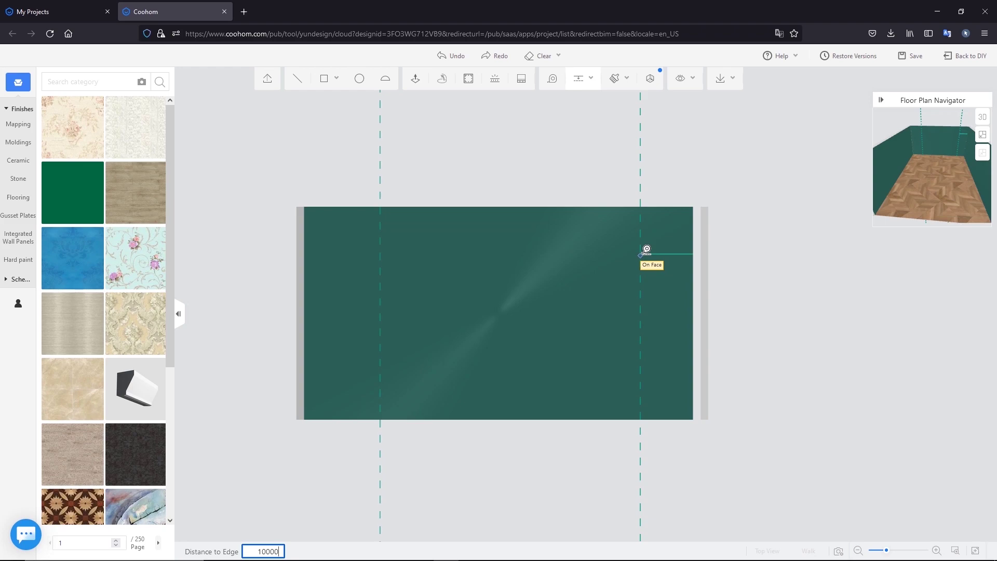
pyautogui.press('Return')
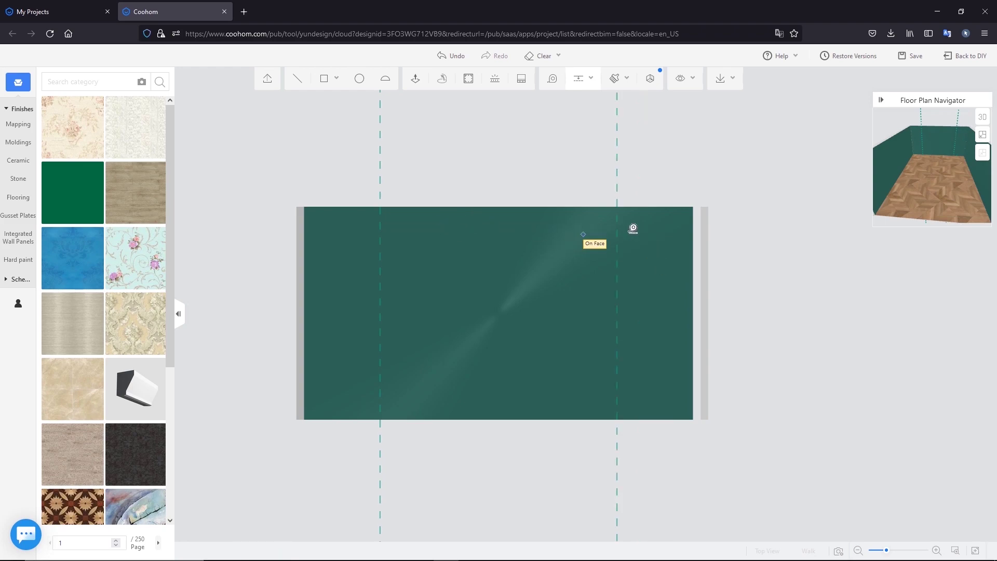
pyautogui.click(493, 207)
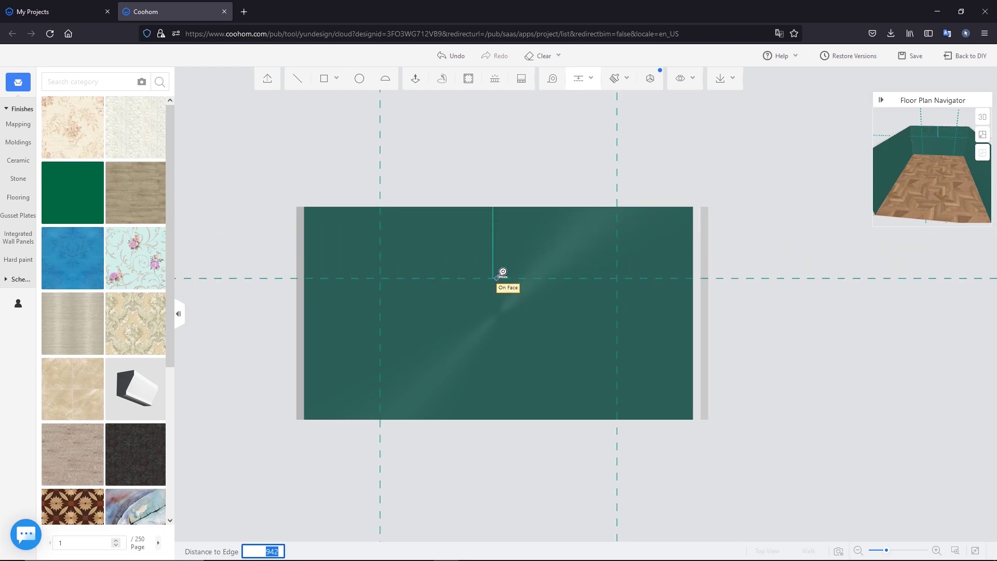
pyautogui.write('1000')
pyautogui.press('Return')
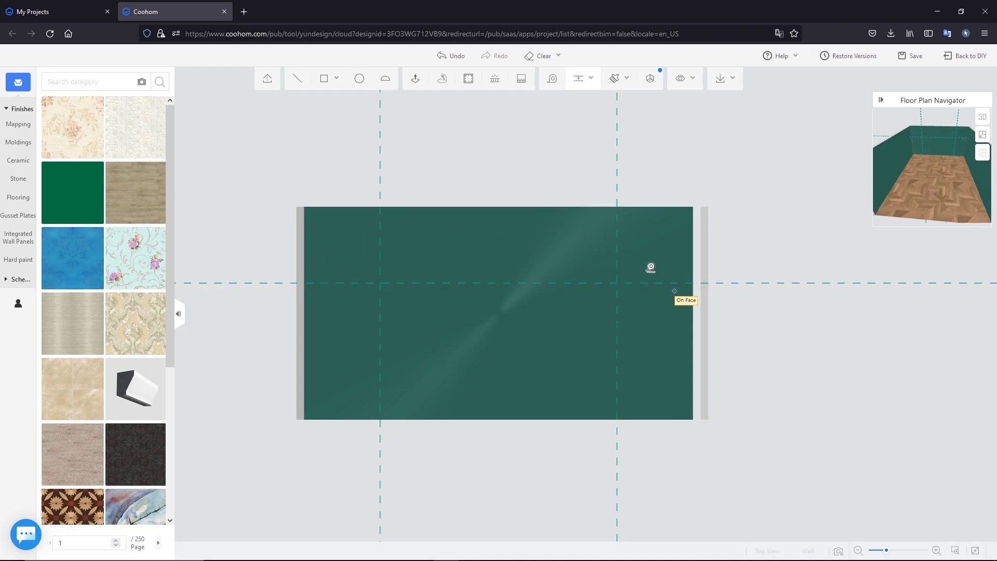
pyautogui.press('Escape')
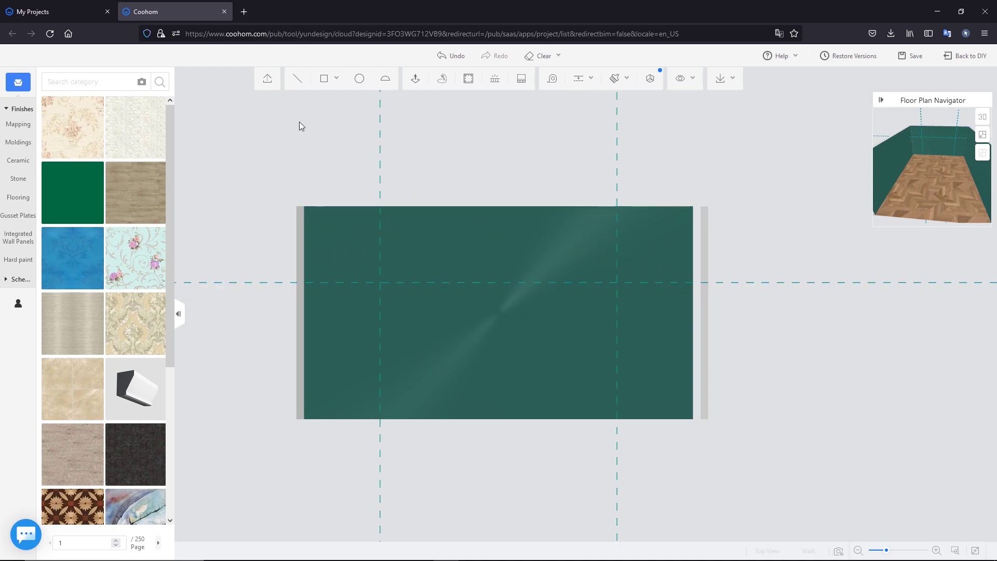
# Draw triangles cutting off the wall's top-left and top-right corners down to the guides
pyautogui.click(379, 207)
pyautogui.click(305, 282)
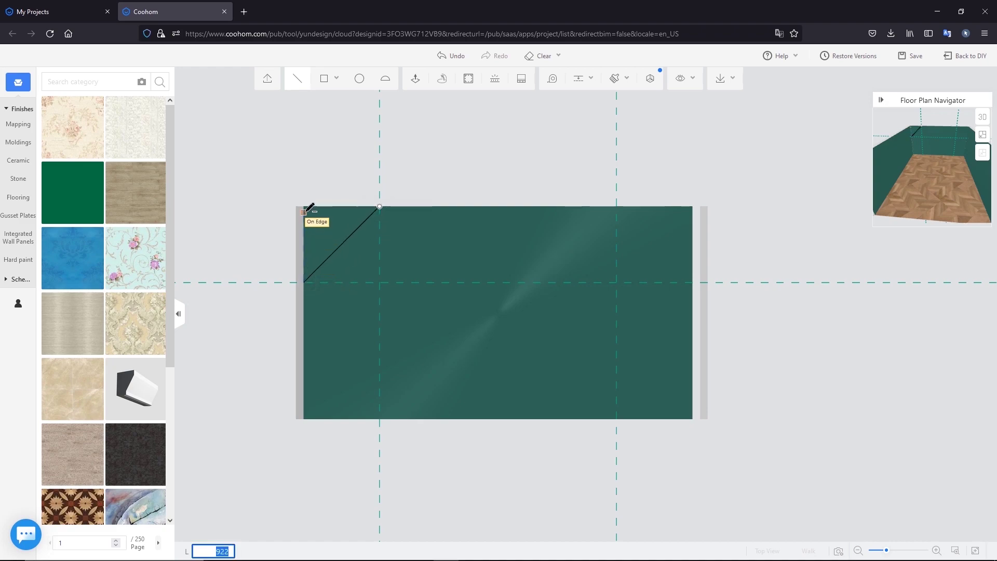
pyautogui.click(304, 207)
pyautogui.click(380, 206)
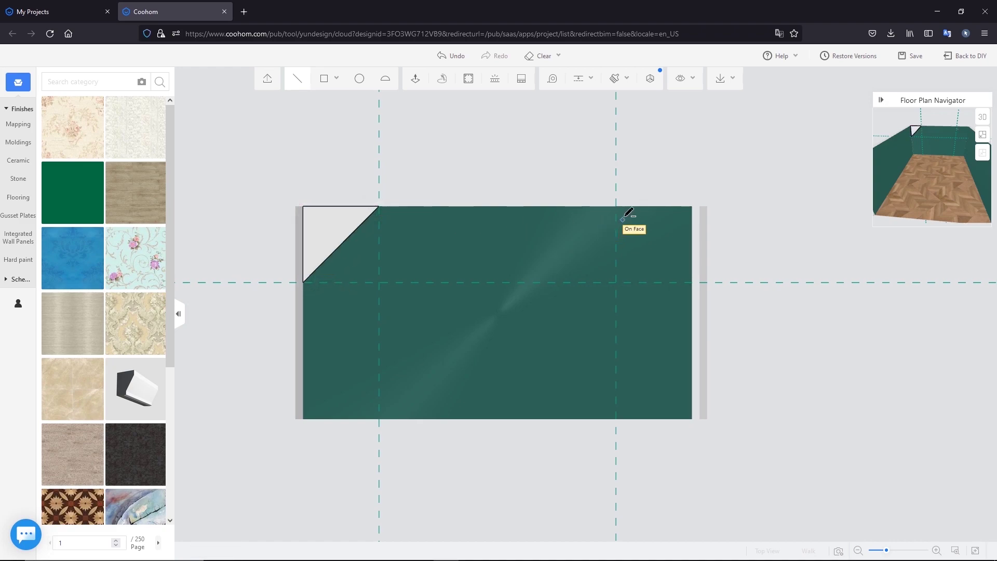
pyautogui.click(617, 206)
pyautogui.click(694, 206)
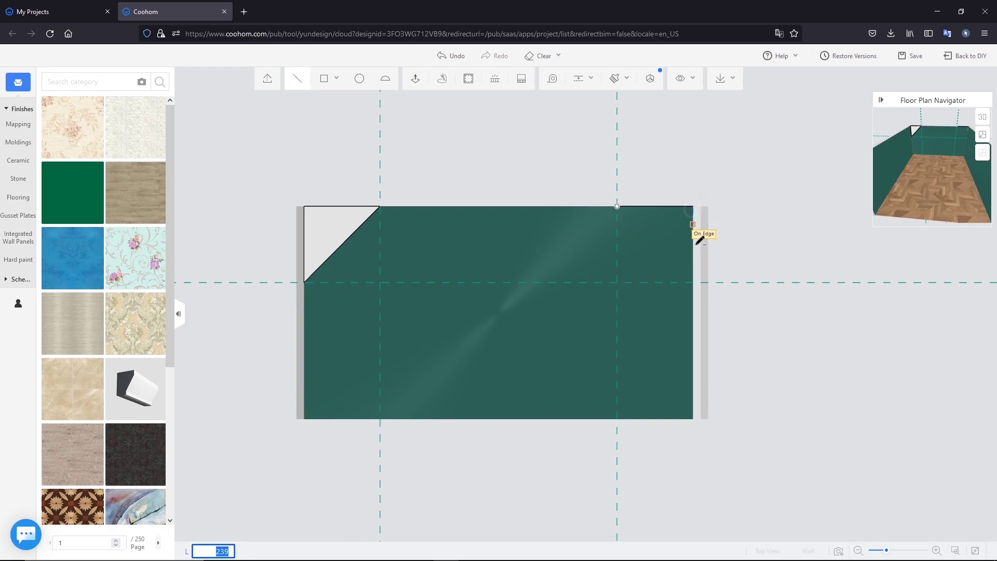
pyautogui.click(693, 282)
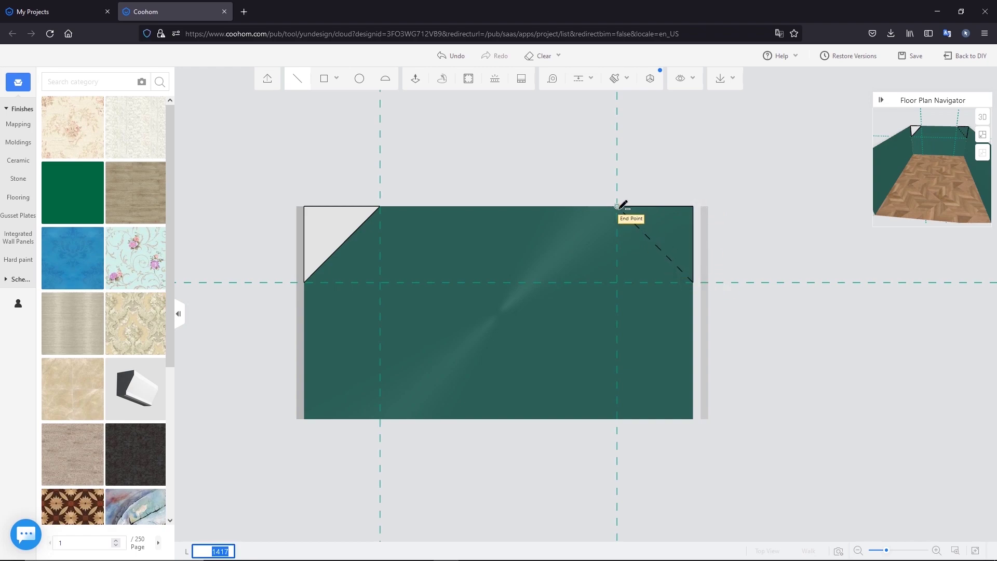
pyautogui.click(617, 206)
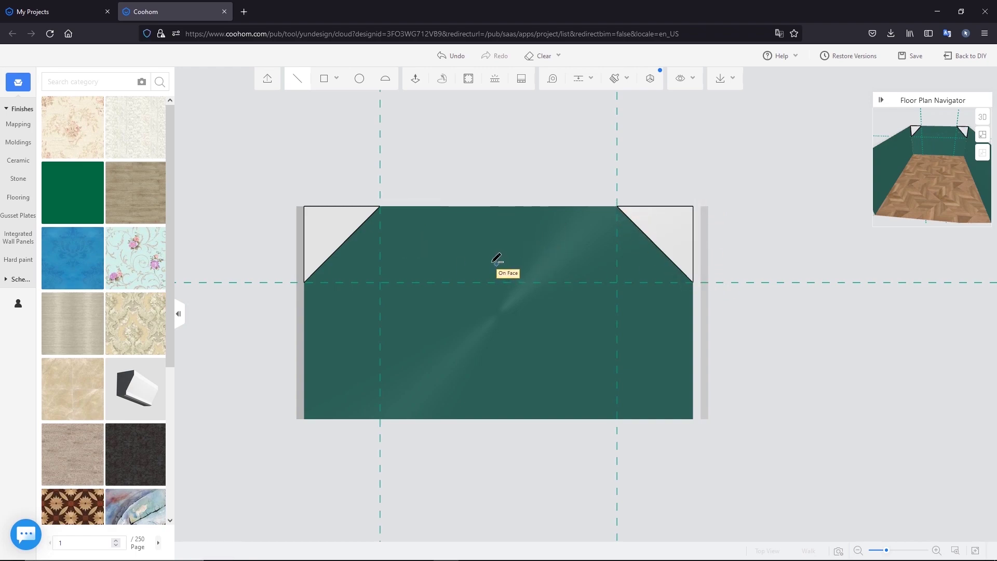
pyautogui.press('Escape')
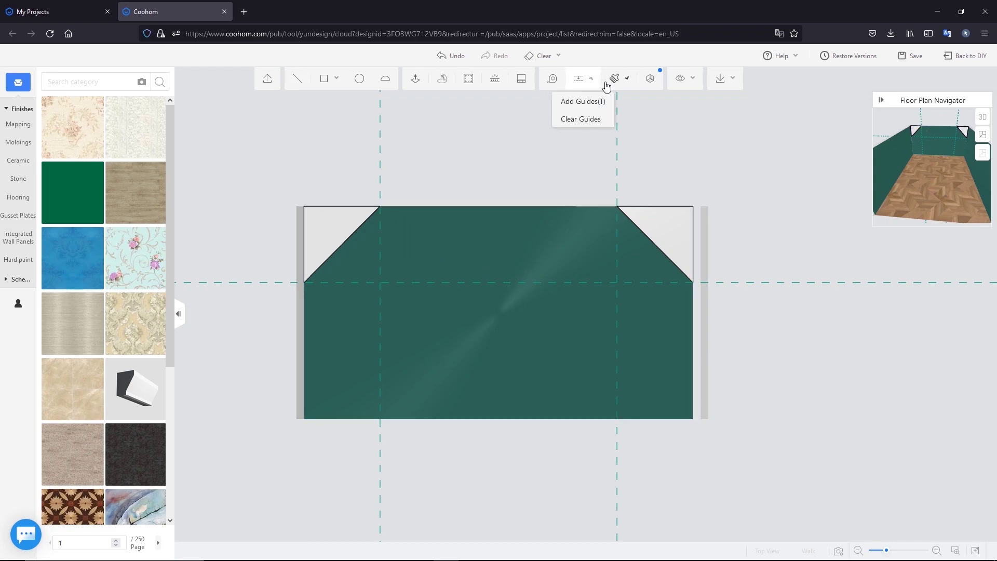
pyautogui.click(579, 100)
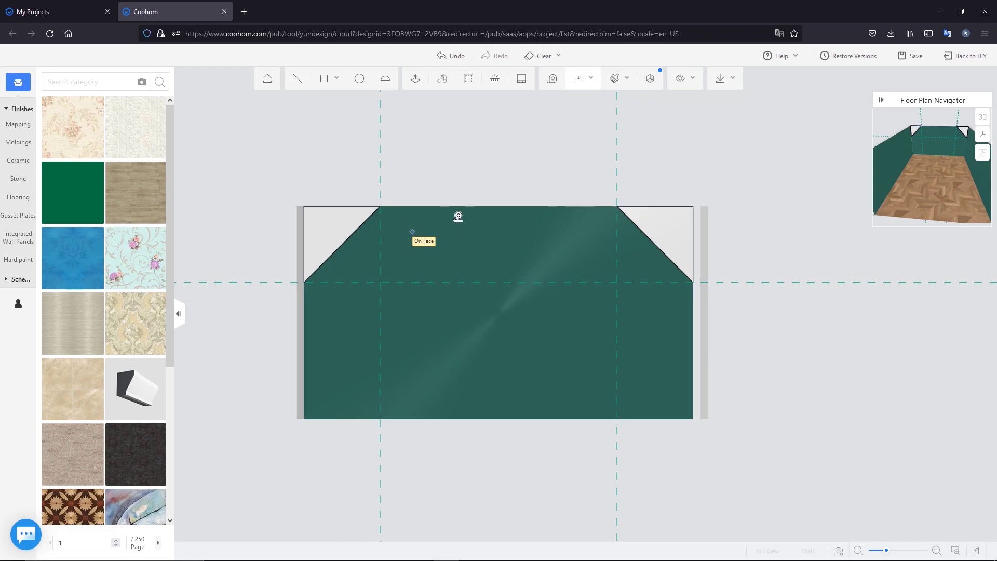
# Place an offset guide below the wall top, then guides along the right and left triangle slants
pyautogui.click(485, 208)
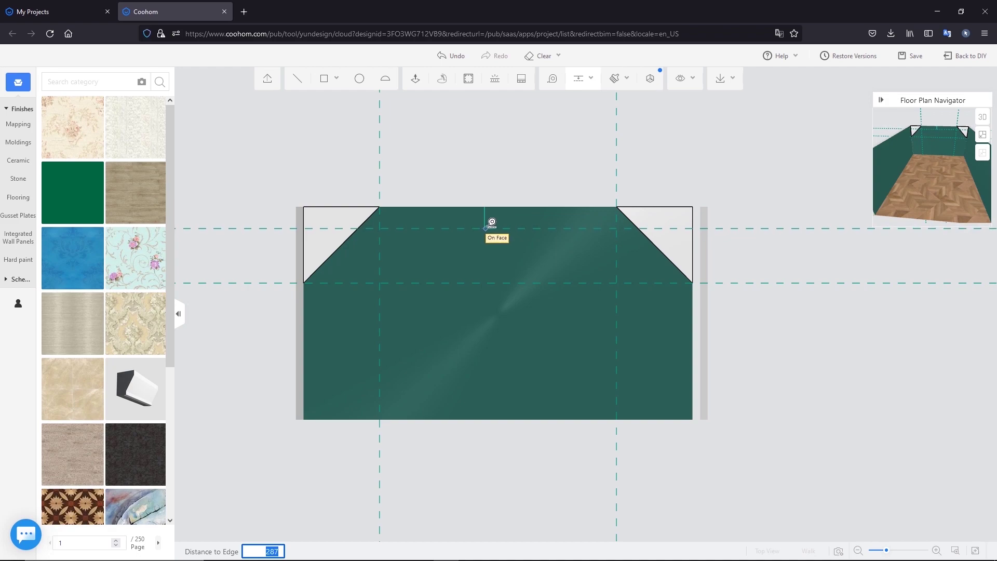
pyautogui.click(485, 228)
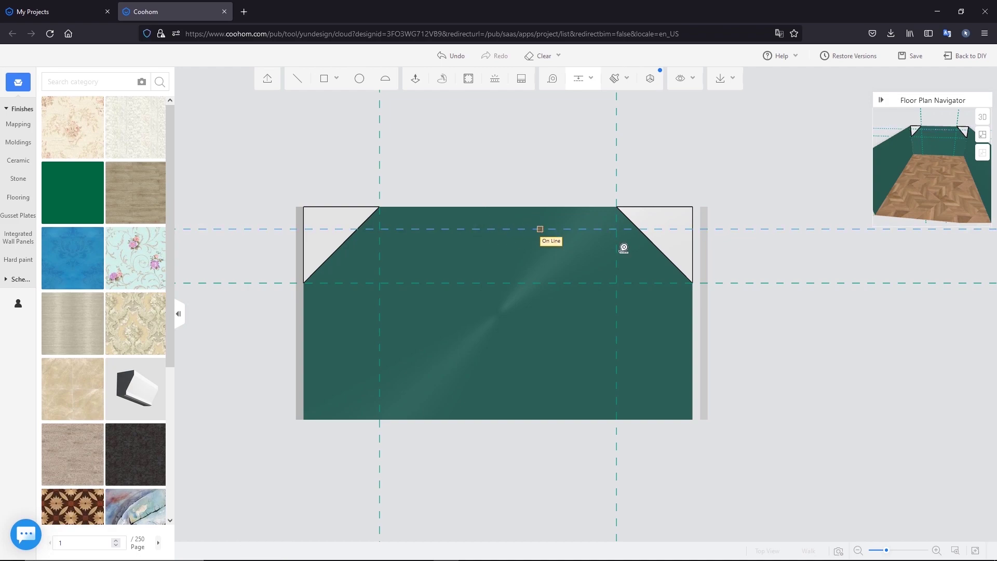
pyautogui.click(659, 244)
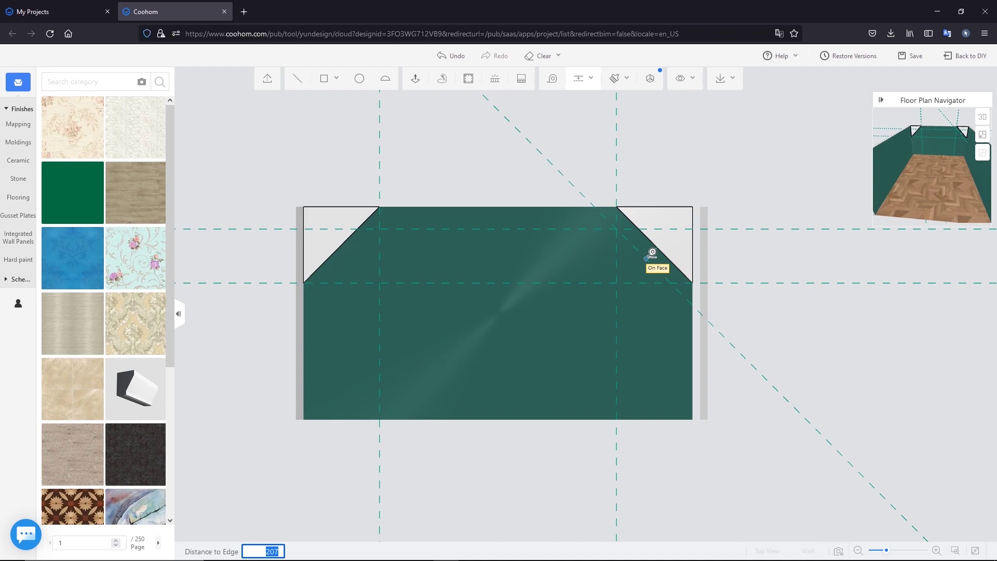
pyautogui.press('Return')
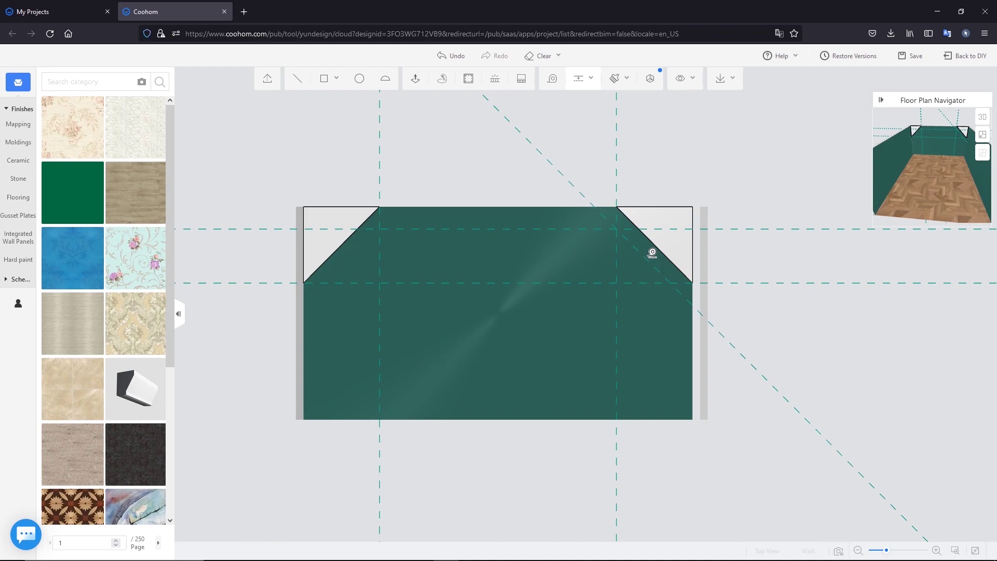
pyautogui.click(350, 238)
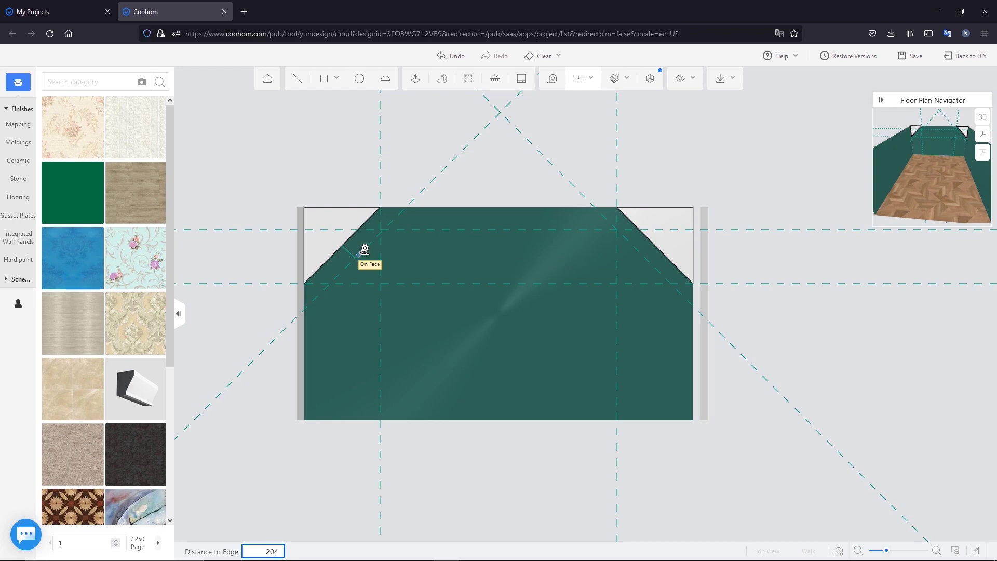
pyautogui.press('Return')
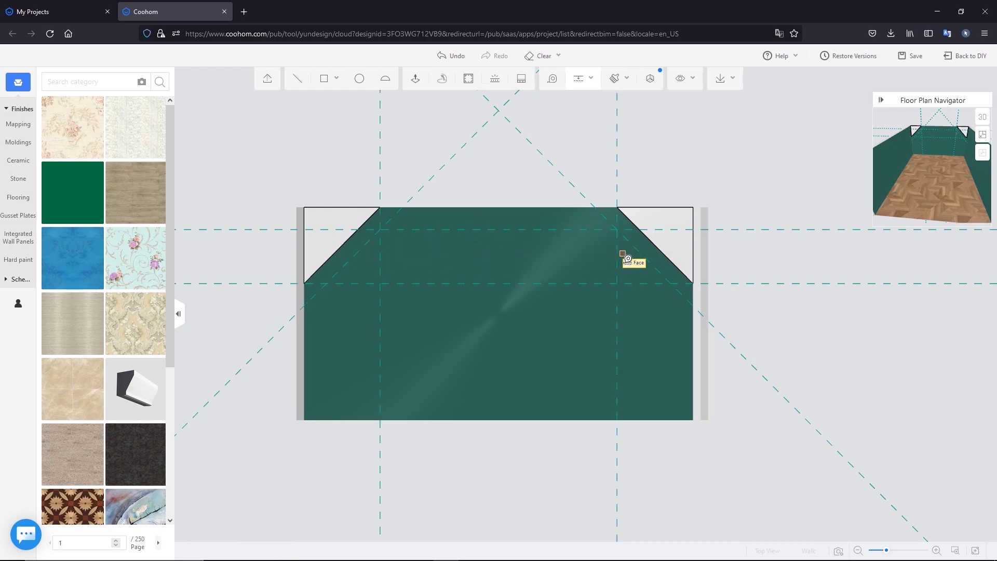
# Line-trace the chamfered band from the triangle corners to the wall-top guides, then show 3D
pyautogui.click(296, 89)
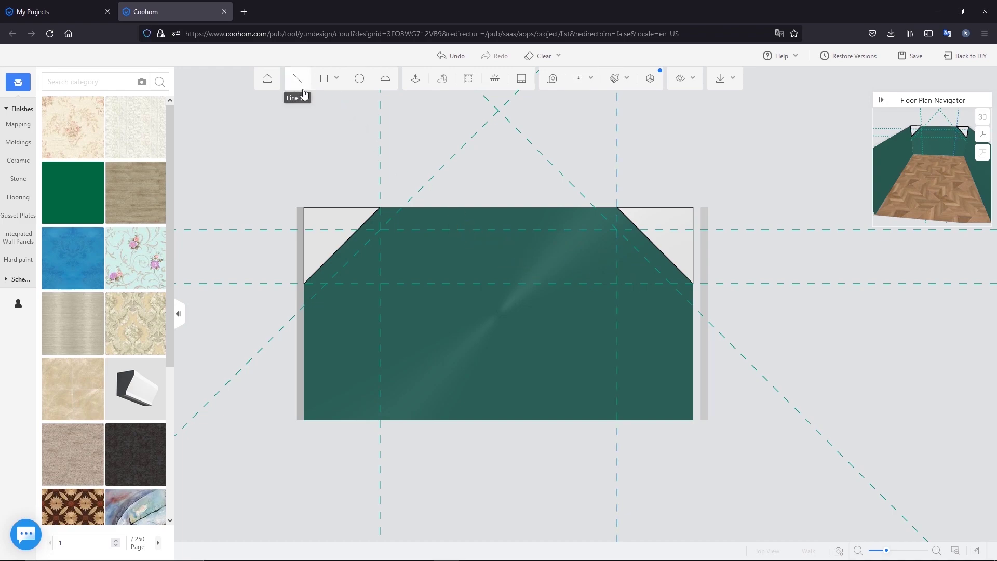
pyautogui.click(305, 284)
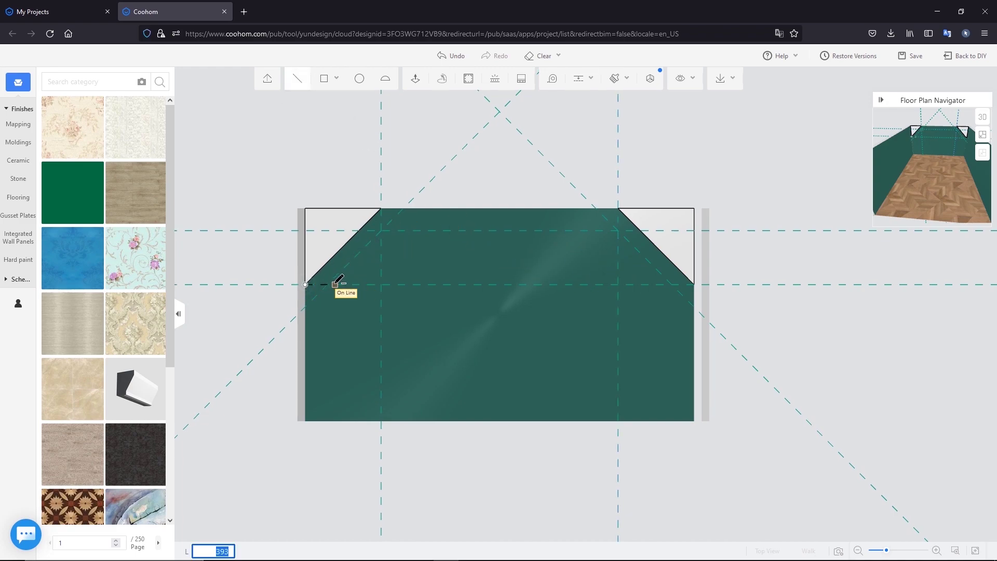
pyautogui.click(381, 230)
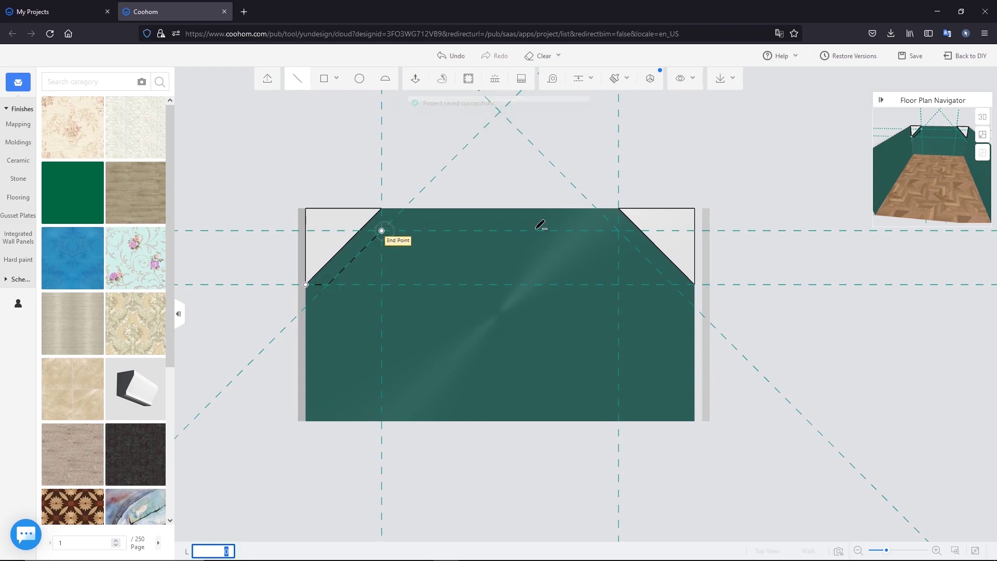
pyautogui.click(618, 230)
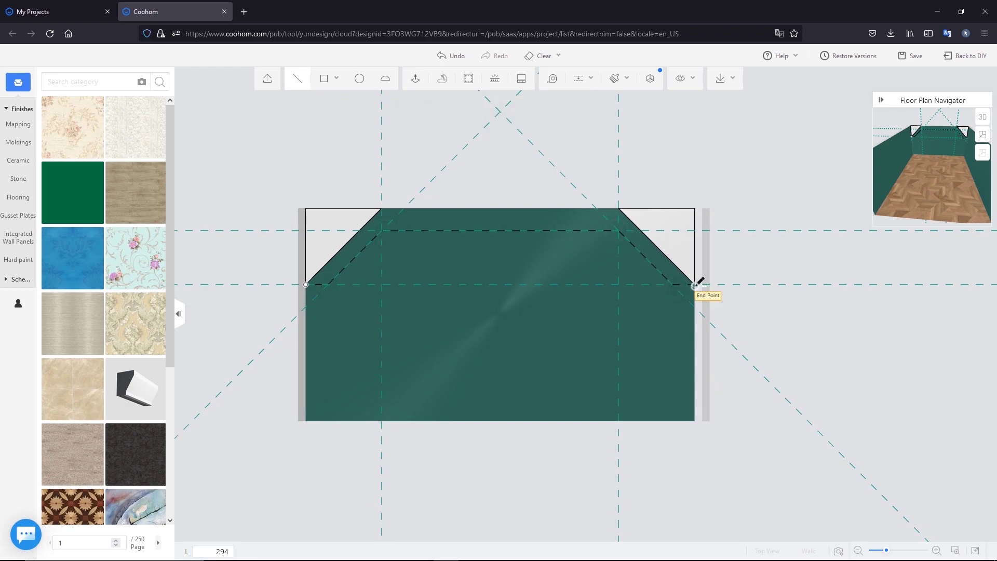
pyautogui.click(695, 284)
pyautogui.click(618, 208)
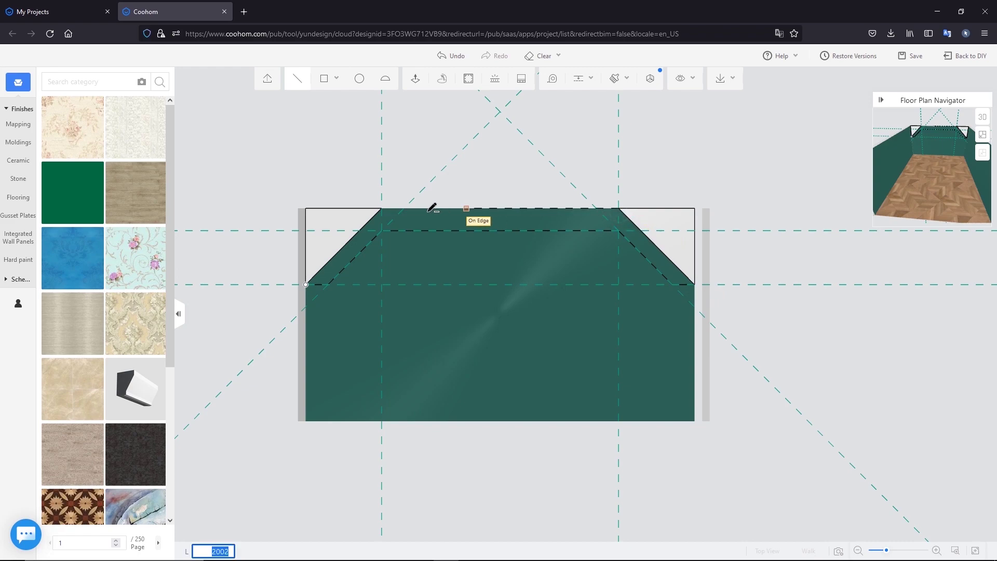
pyautogui.click(381, 208)
pyautogui.click(307, 284)
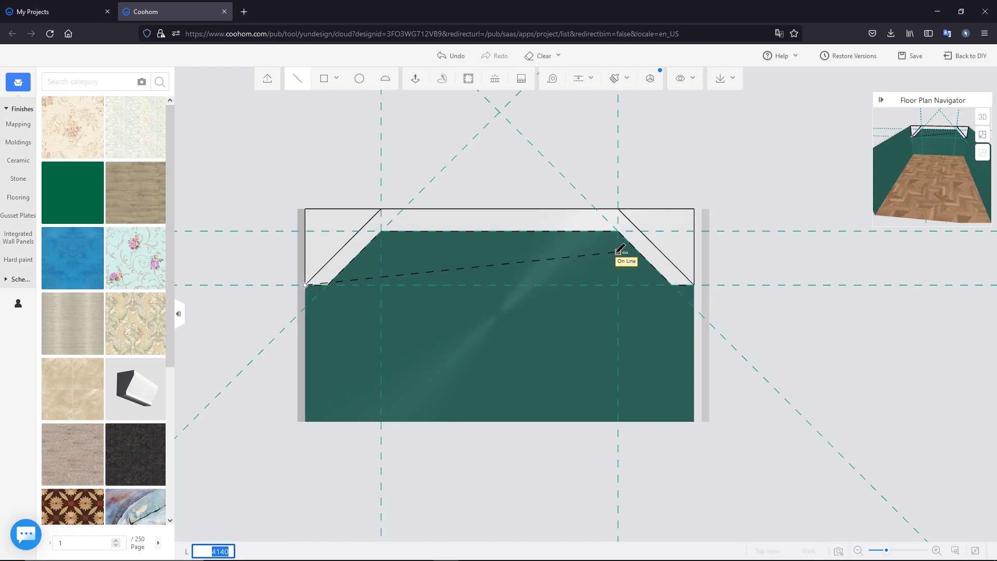
pyautogui.rightClick(399, 272)
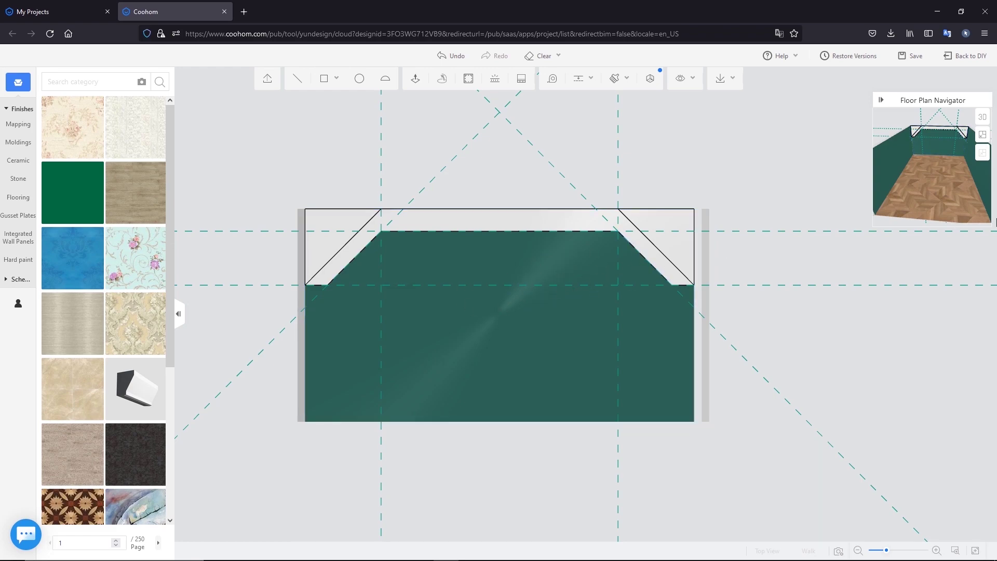
pyautogui.click(982, 120)
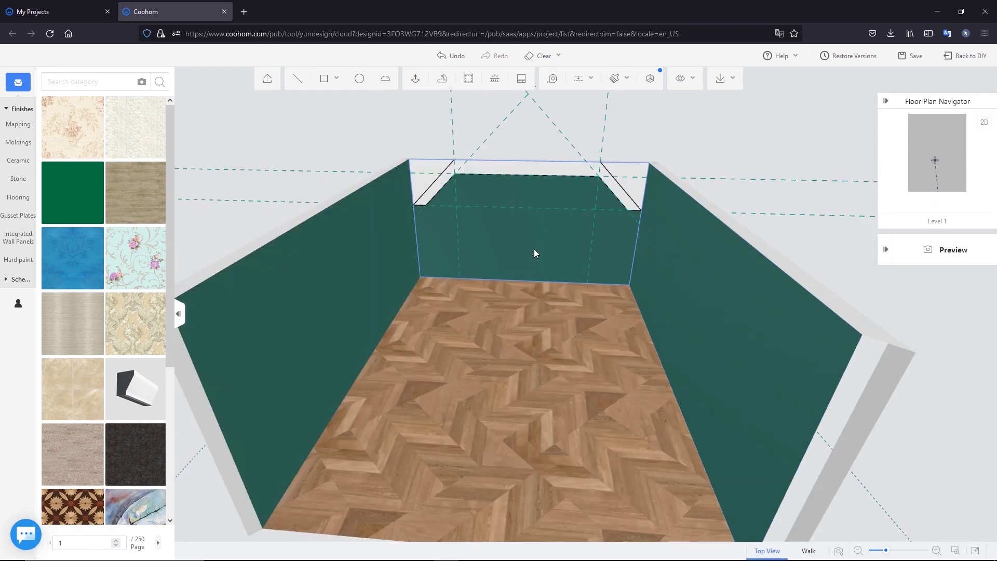
# Push/Pull the chamfered profile along the left wall top and extend its end face outward
pyautogui.scroll(-3, 534, 248)
pyautogui.moveTo(525, 285); pyautogui.dragTo(543, 325)
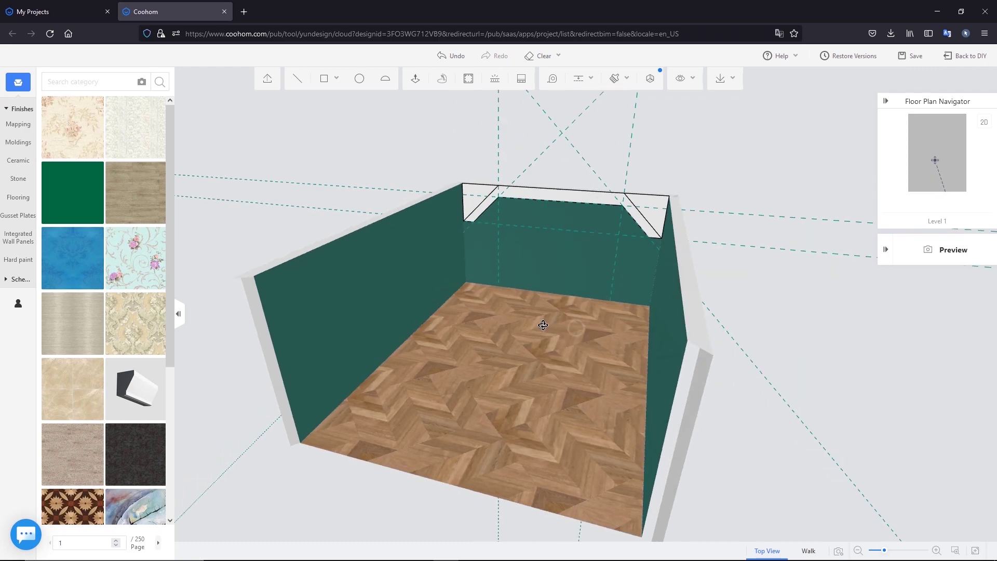
pyautogui.click(415, 82)
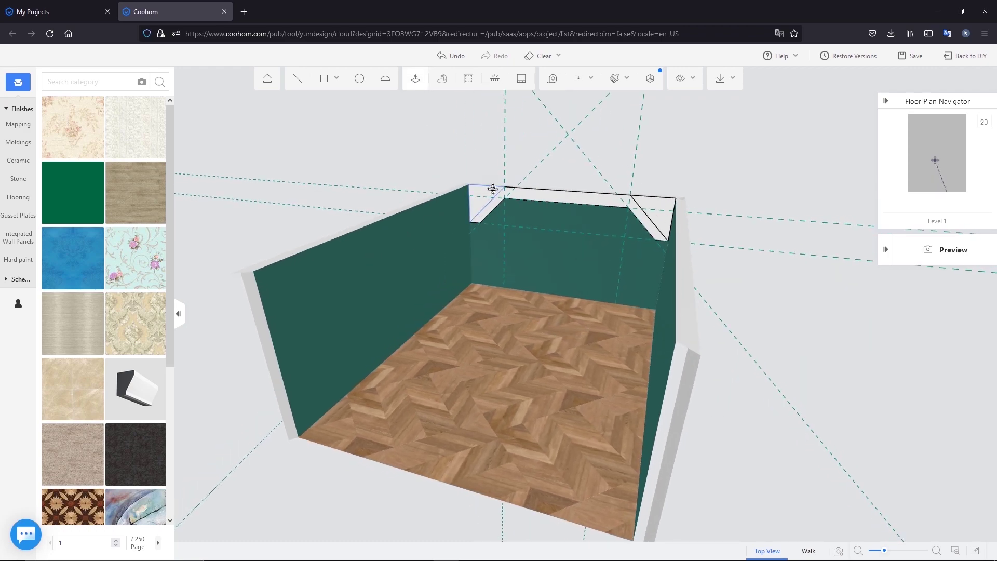
pyautogui.moveTo(493, 189); pyautogui.dragTo(313, 275)
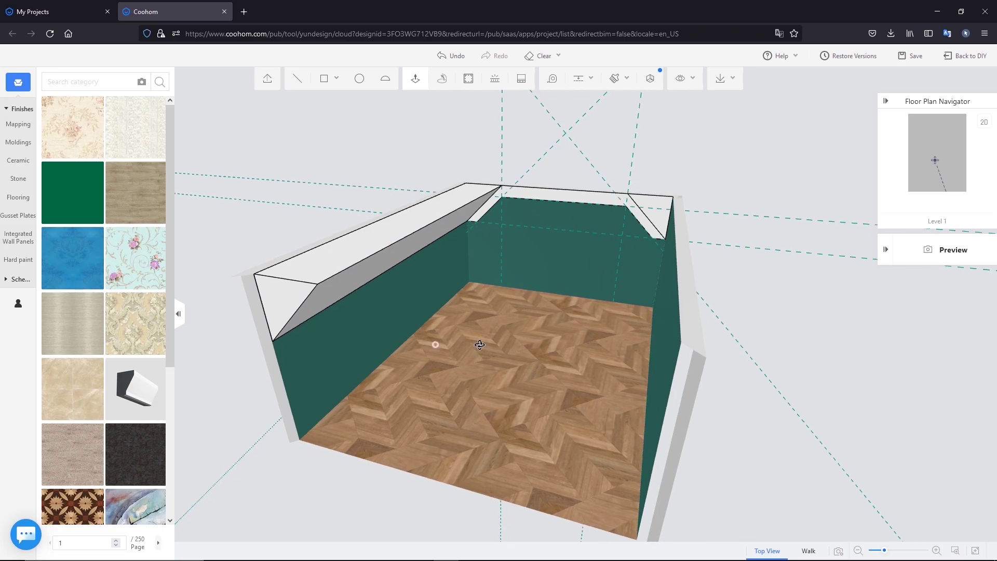
pyautogui.moveTo(479, 345); pyautogui.dragTo(572, 318, button='middle')
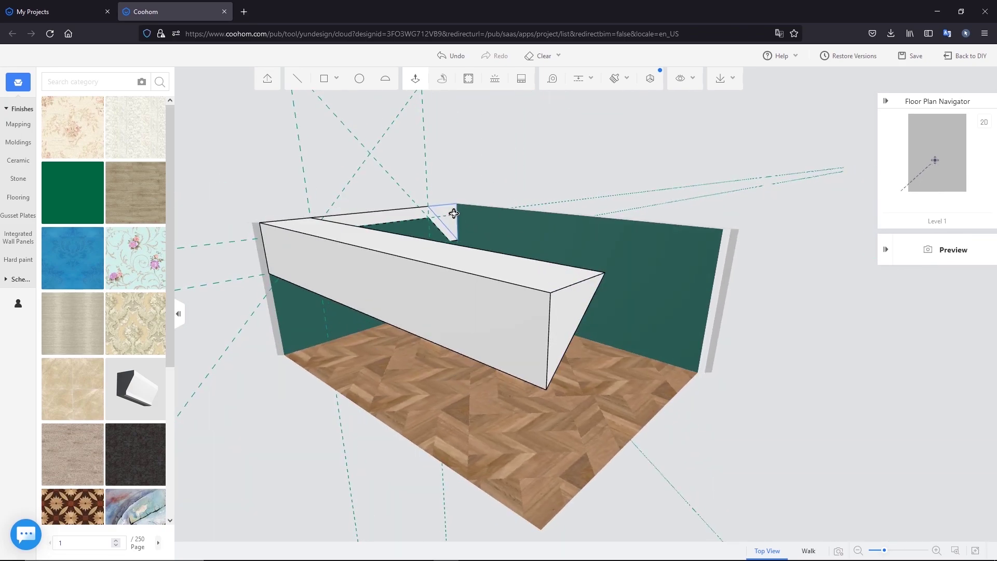
pyautogui.moveTo(459, 211); pyautogui.dragTo(510, 231)
pyautogui.press('Return')
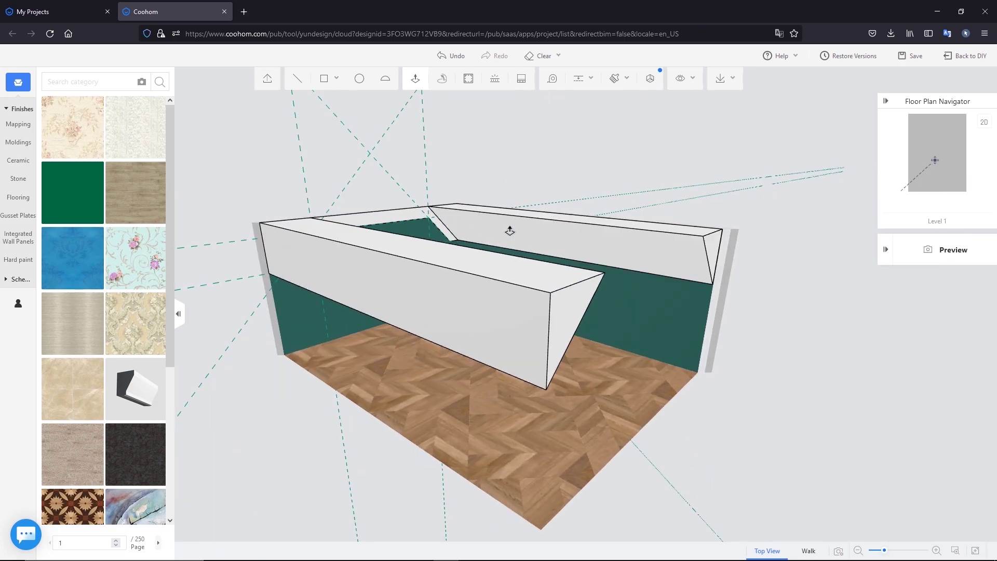
pyautogui.moveTo(691, 335)
pyautogui.mouseDown(button='middle')
pyautogui.moveTo(590, 338)
pyautogui.moveTo(554, 170)
pyautogui.mouseUp(button='middle')
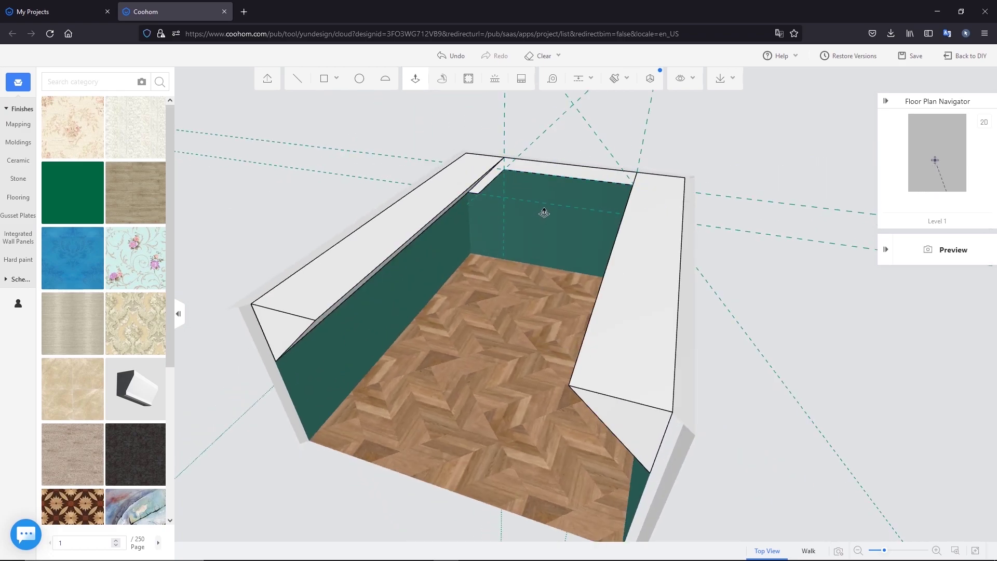
# Pull the back-wall molding face out about 505 into a deeper band
pyautogui.scroll(2, 544, 212)
pyautogui.scroll(2, 543, 213)
pyautogui.scroll(3, 540, 215)
pyautogui.scroll(2, 579, 231)
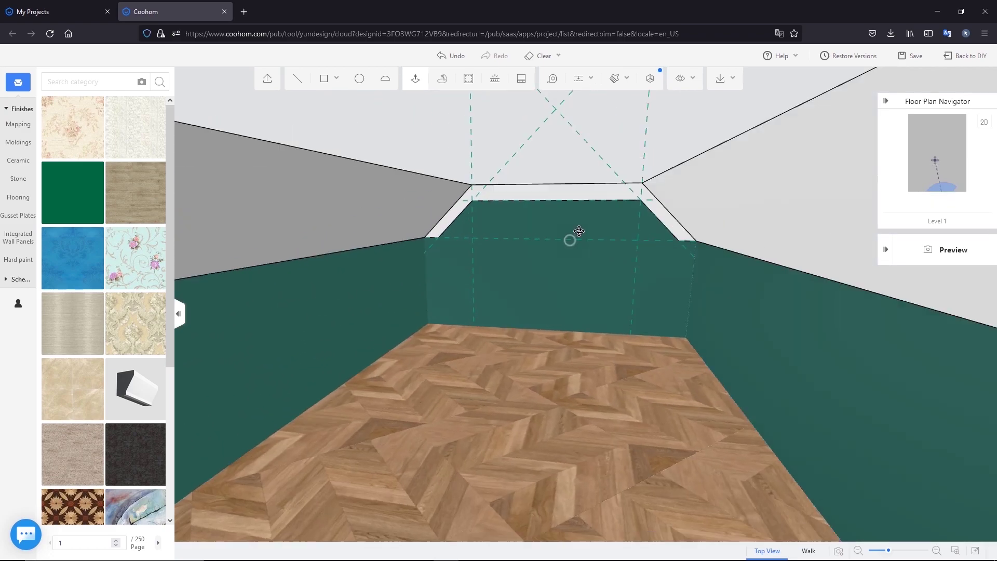
pyautogui.scroll(2, 579, 231)
pyautogui.scroll(2, 563, 224)
pyautogui.scroll(2, 572, 216)
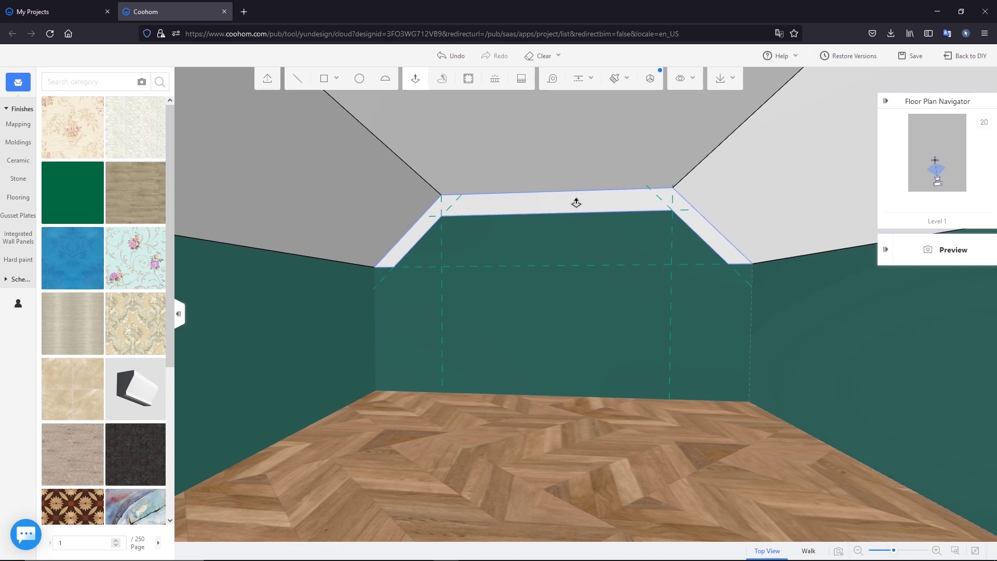
pyautogui.moveTo(576, 202)
pyautogui.mouseDown(button='middle')
pyautogui.moveTo(630, 225)
pyautogui.moveTo(605, 225)
pyautogui.mouseUp(button='middle')
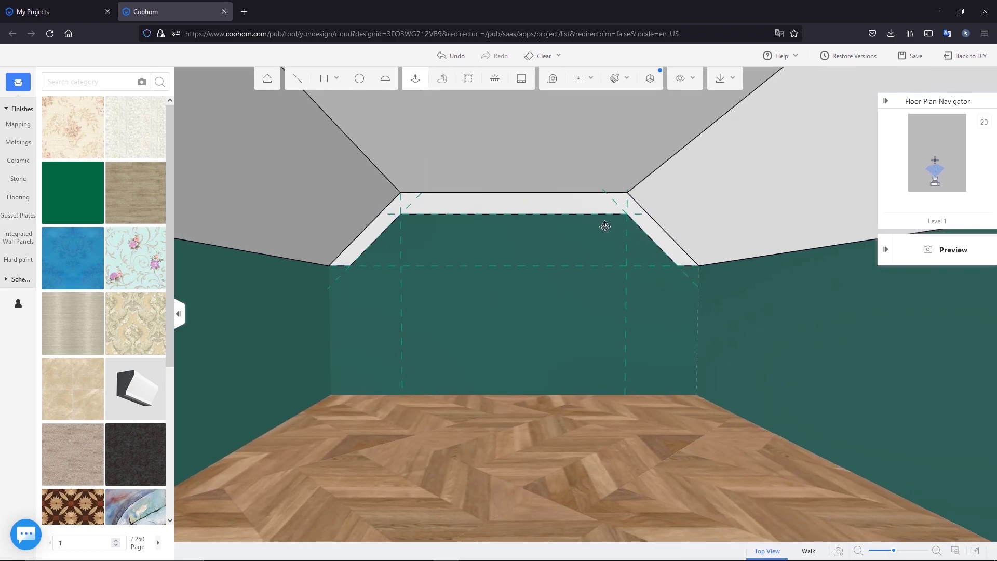
pyautogui.moveTo(568, 207); pyautogui.dragTo(570, 198)
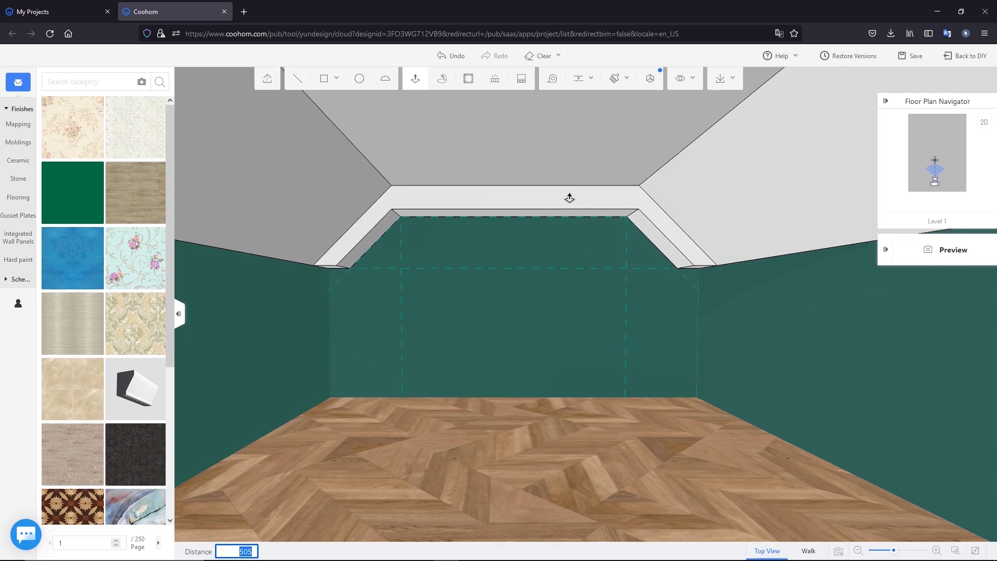
pyautogui.click(570, 192)
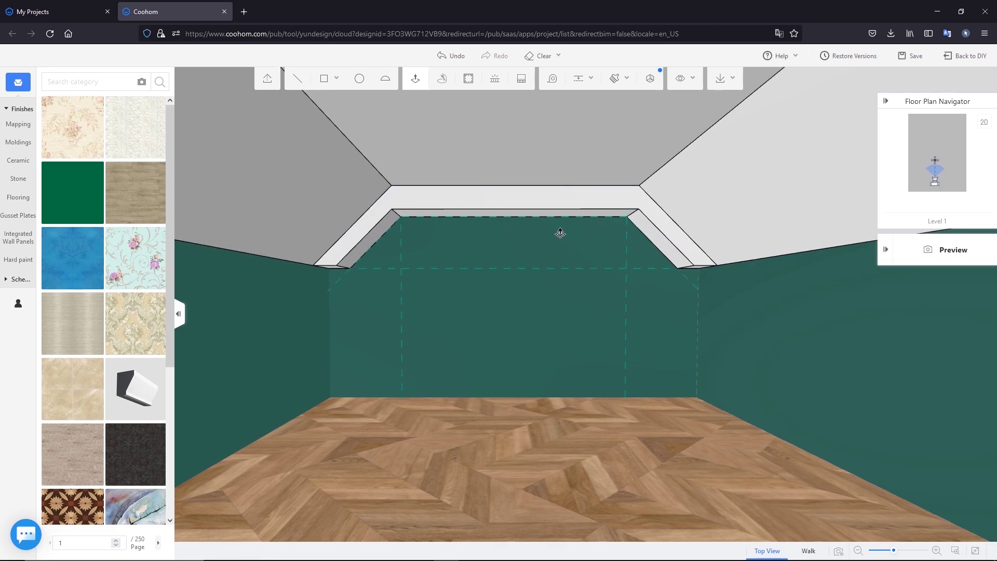
pyautogui.moveTo(696, 285)
pyautogui.mouseDown()
pyautogui.moveTo(736, 279)
pyautogui.moveTo(654, 289)
pyautogui.mouseUp()
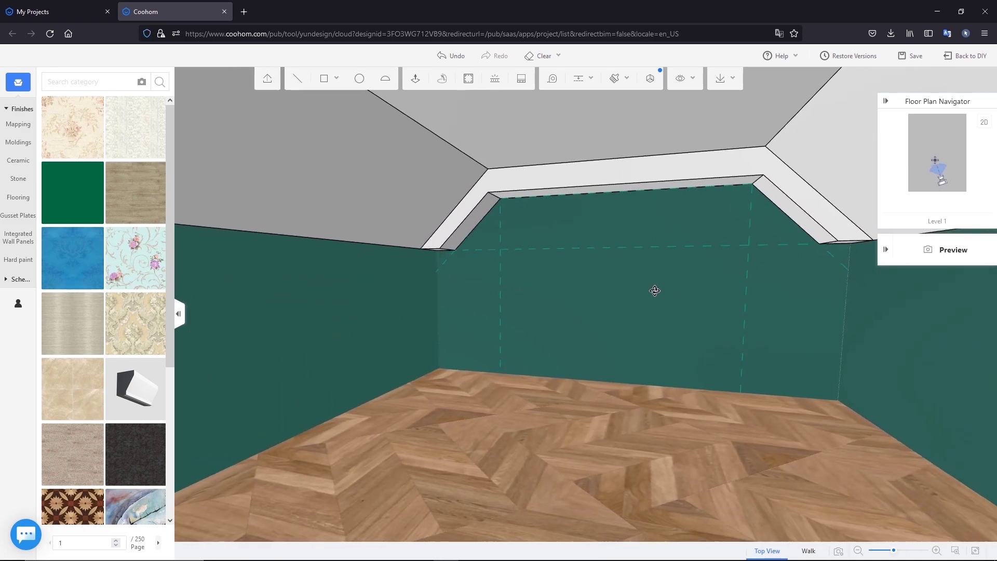
pyautogui.moveTo(614, 222); pyautogui.dragTo(654, 221)
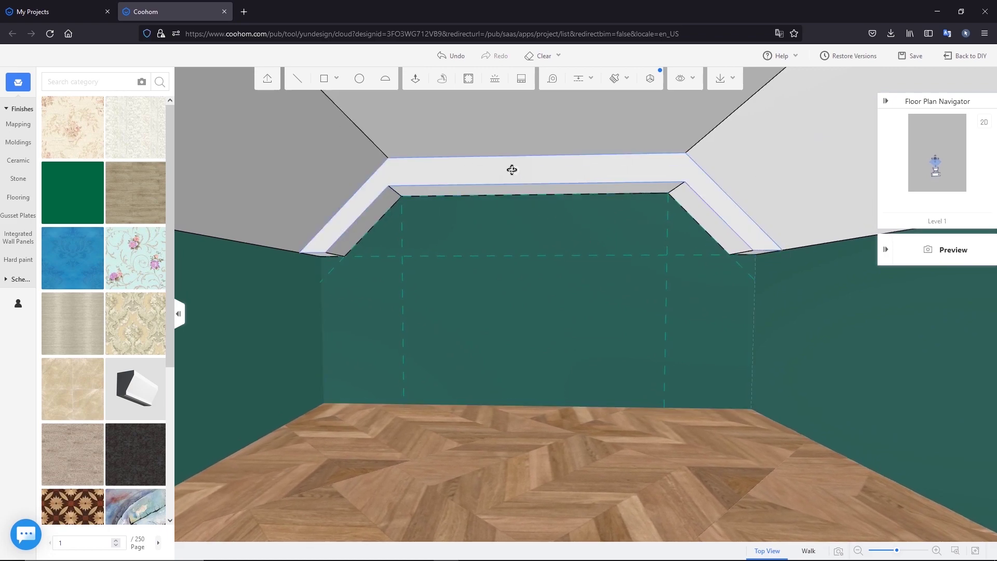
# Pick the molding faces, then Shift+double-click to select the whole molding object
pyautogui.click(574, 166)
pyautogui.click(569, 188)
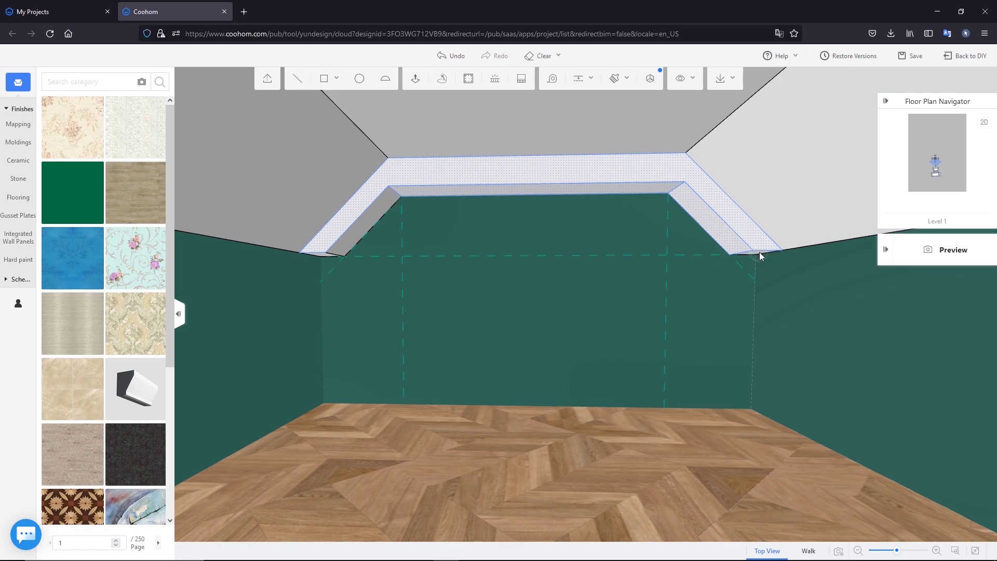
pyautogui.moveTo(394, 254); pyautogui.dragTo(296, 383)
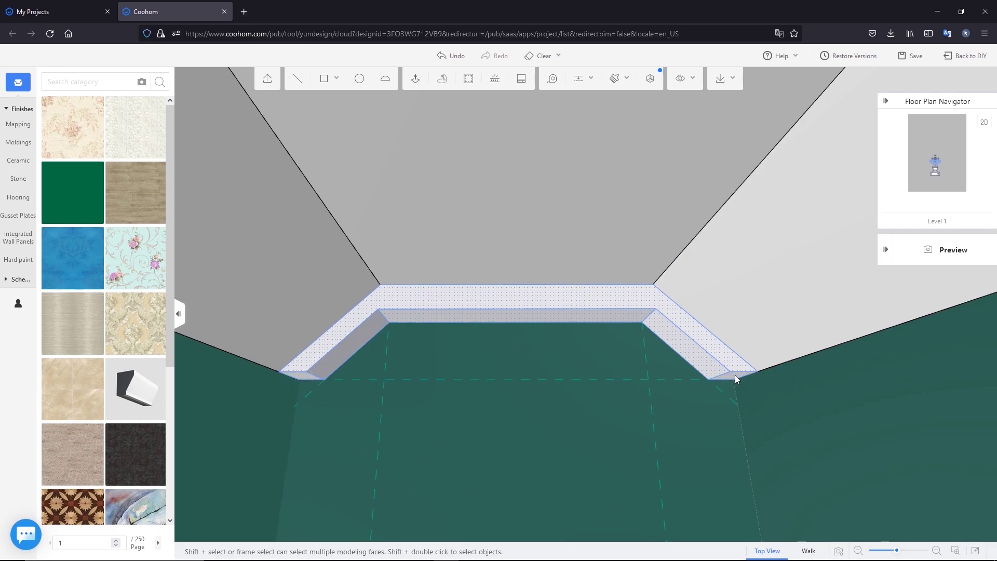
pyautogui.scroll(-2, 583, 312)
pyautogui.click(482, 291)
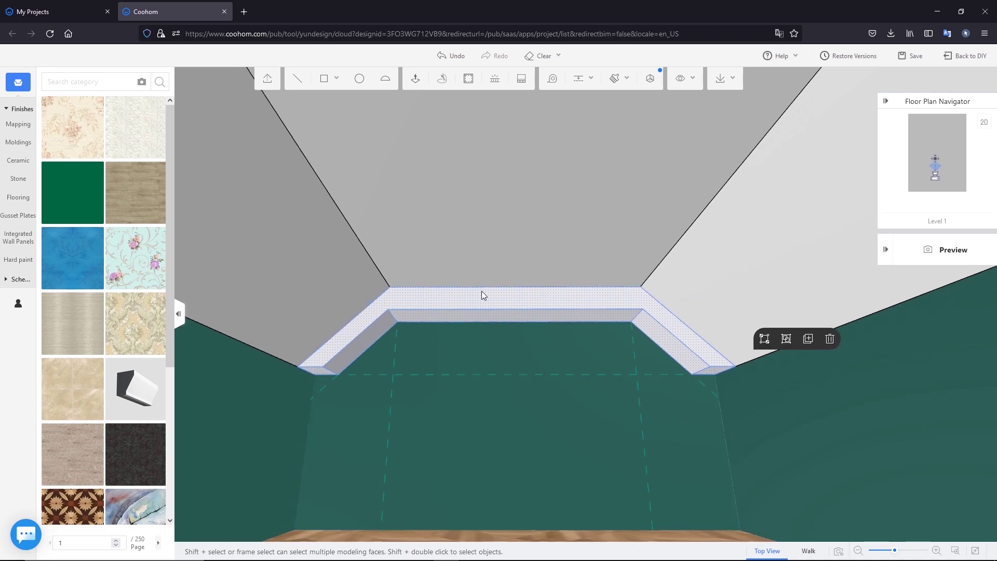
pyautogui.scroll(-1, 488, 281)
pyautogui.scroll(-2, 530, 228)
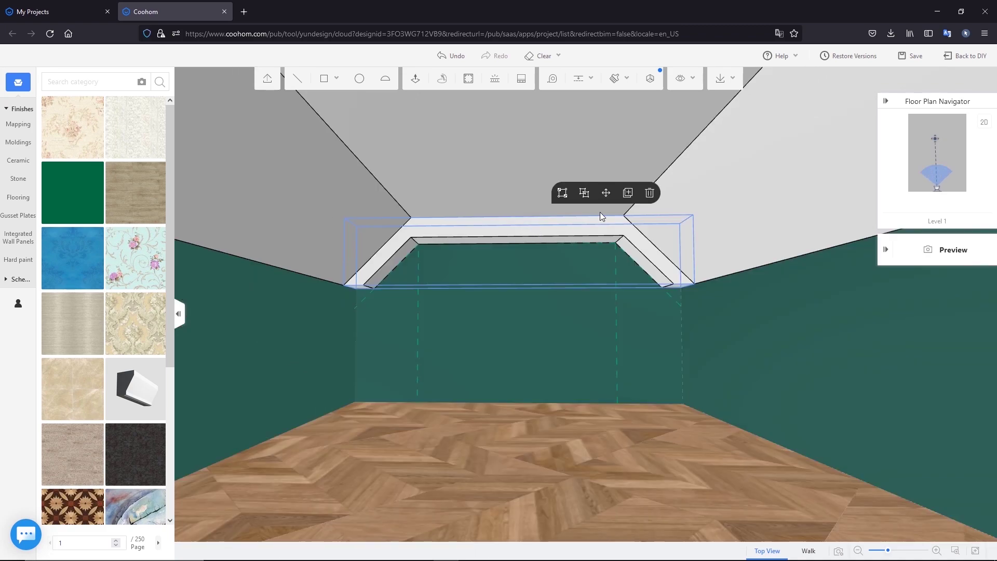
# Duplicate the molding from a base point and place a nested, offset copy as a new layer
pyautogui.click(628, 193)
pyautogui.click(514, 199)
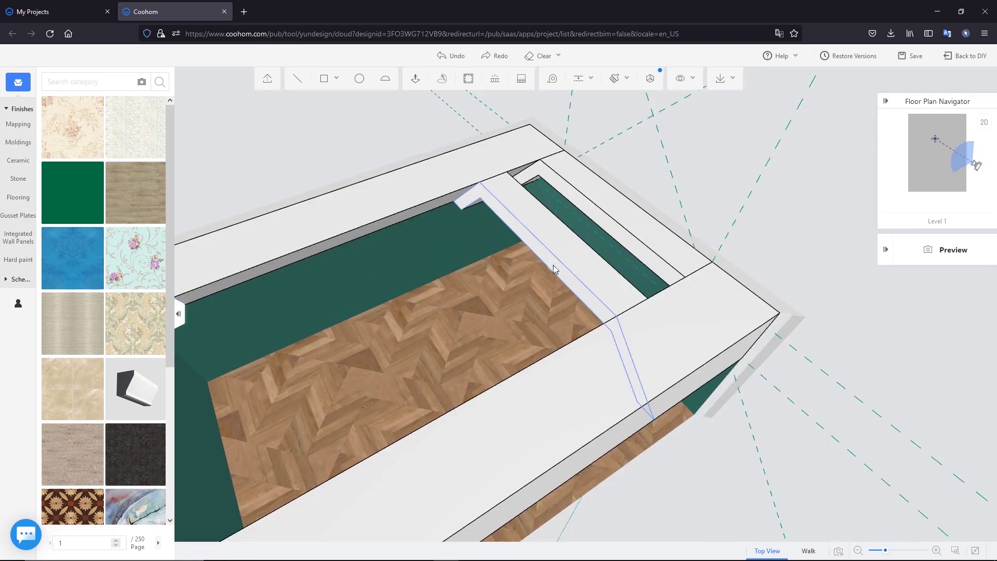
pyautogui.click(695, 231)
pyautogui.moveTo(552, 258)
pyautogui.mouseDown(button='middle')
pyautogui.moveTo(574, 254)
pyautogui.moveTo(507, 267)
pyautogui.moveTo(457, 260)
pyautogui.moveTo(490, 287)
pyautogui.moveTo(558, 391)
pyautogui.moveTo(575, 338)
pyautogui.moveTo(518, 345)
pyautogui.moveTo(660, 354)
pyautogui.moveTo(746, 334)
pyautogui.moveTo(643, 340)
pyautogui.moveTo(659, 177)
pyautogui.mouseUp(button='middle')
pyautogui.click(522, 296)
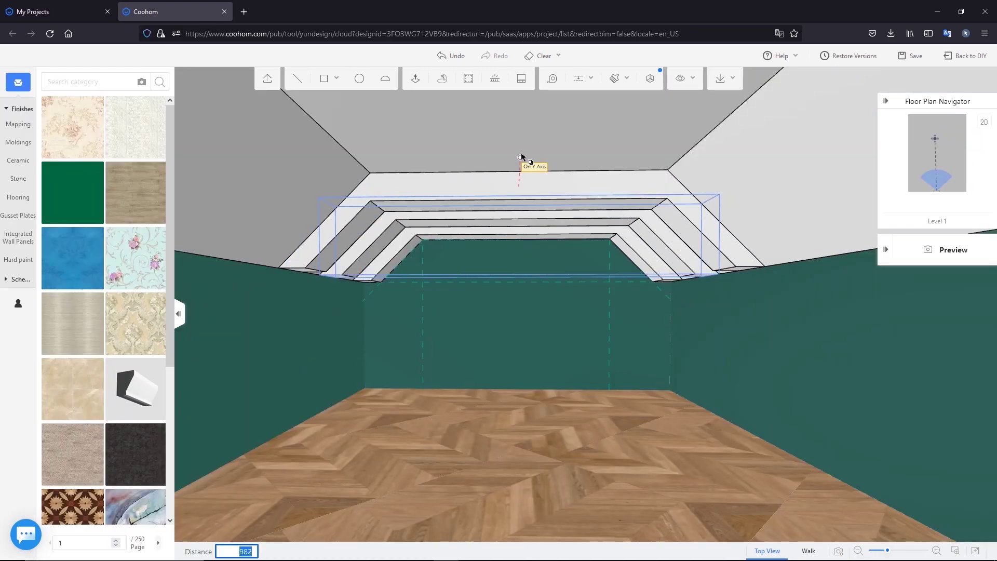
# Place the larger molding copy against the ceiling and reselect the stack for another duplicate
pyautogui.click(530, 166)
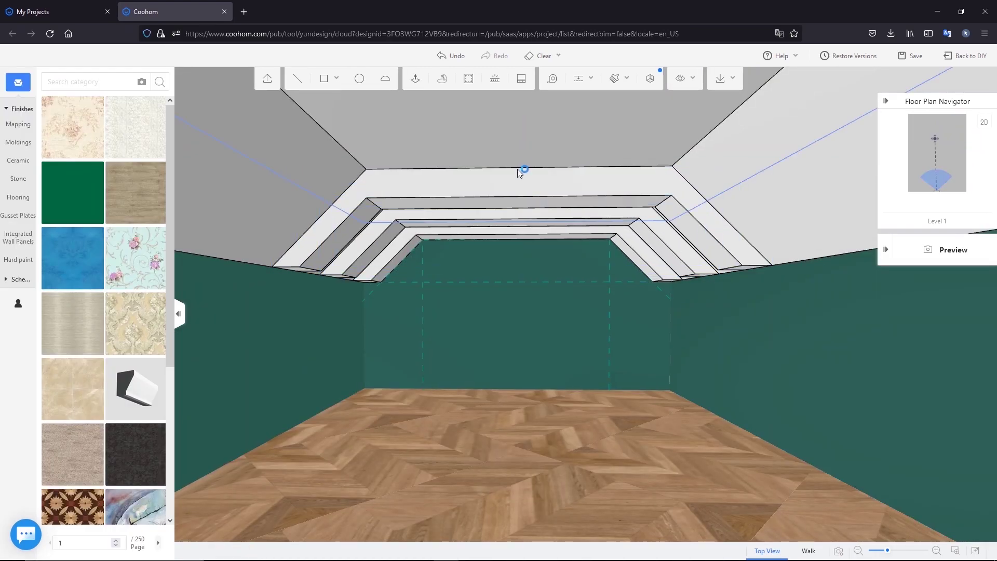
pyautogui.click(519, 182)
pyautogui.click(580, 156)
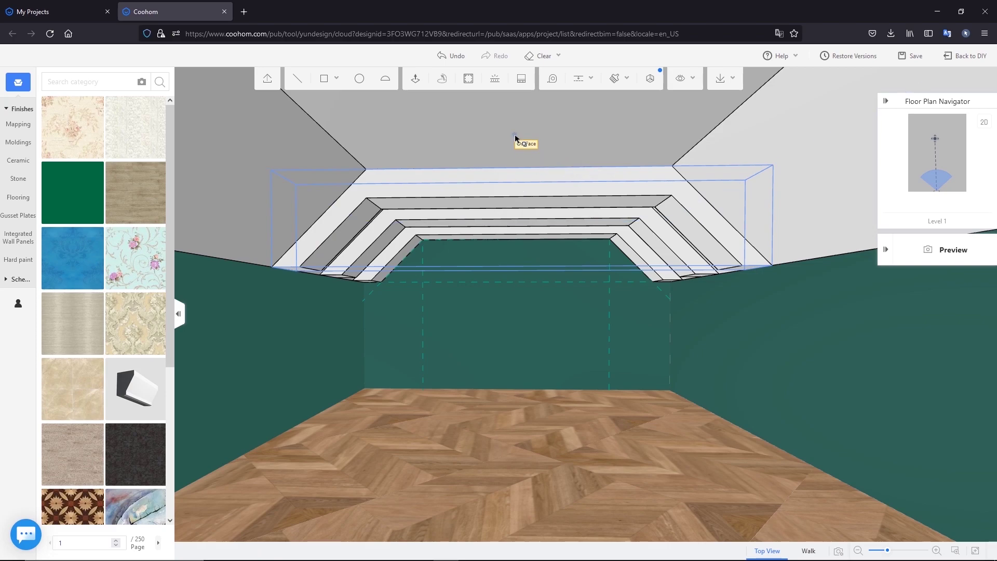